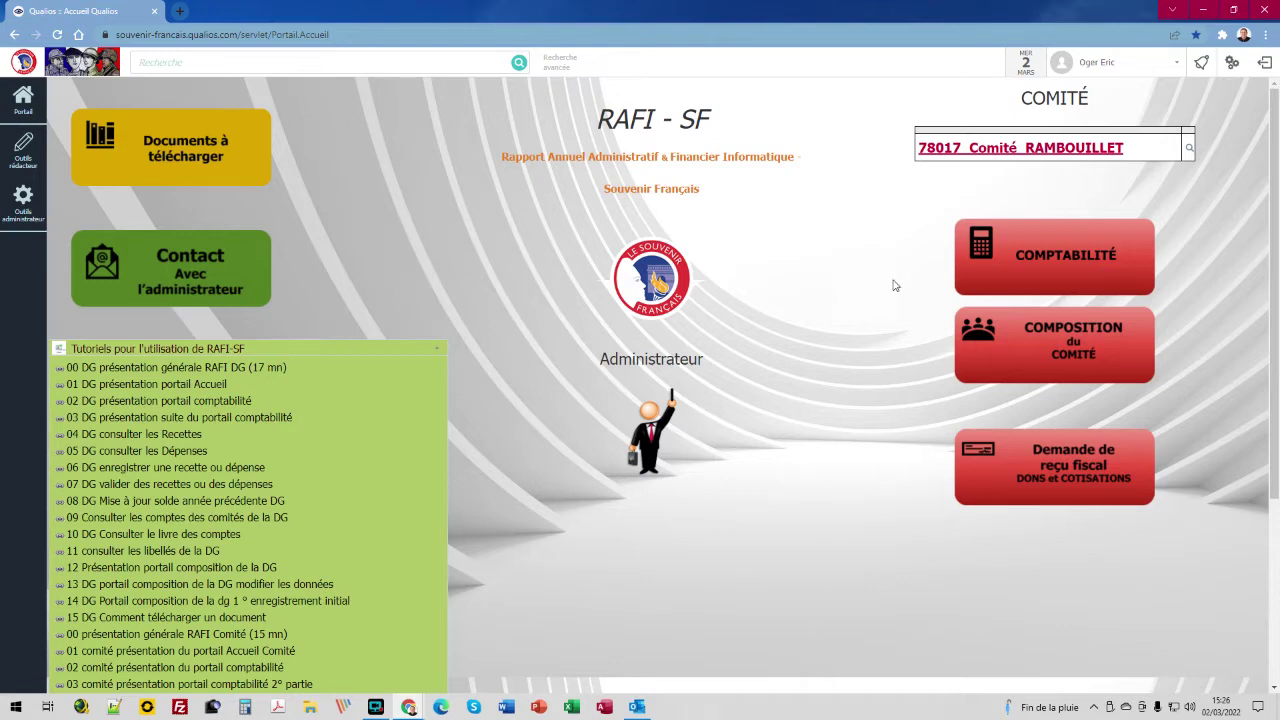
# Open the committee's accounting portal and start a new record for registering bank account statements.
pyautogui.click(1058, 268)
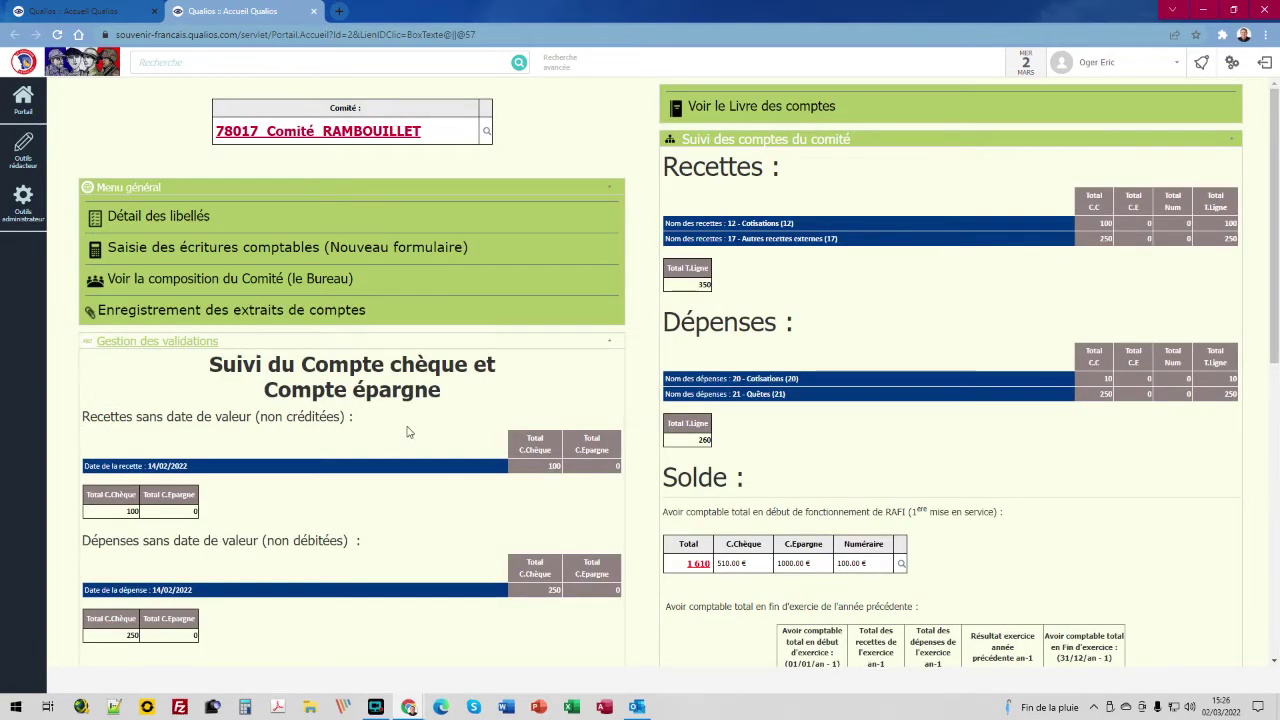
pyautogui.scroll(-3, 406, 431)
pyautogui.scroll(2, 414, 423)
pyautogui.scroll(1, 413, 425)
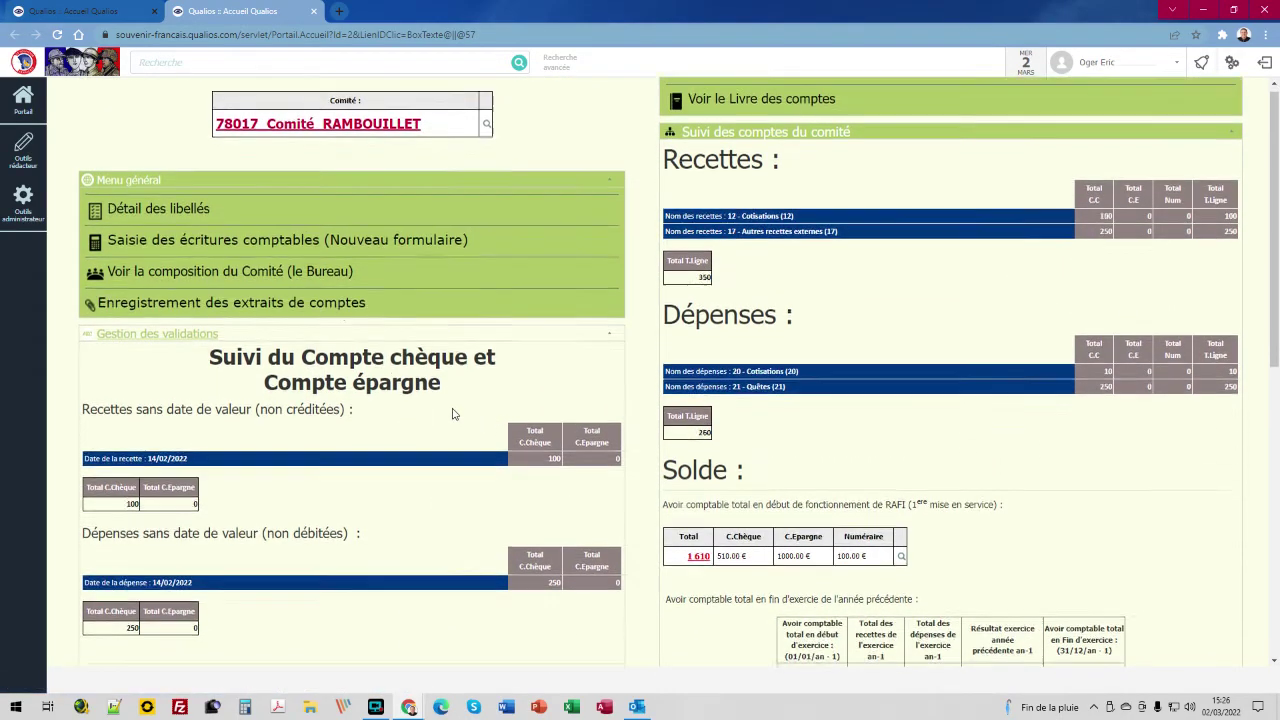
pyautogui.scroll(-7, 451, 416)
pyautogui.scroll(7, 447, 423)
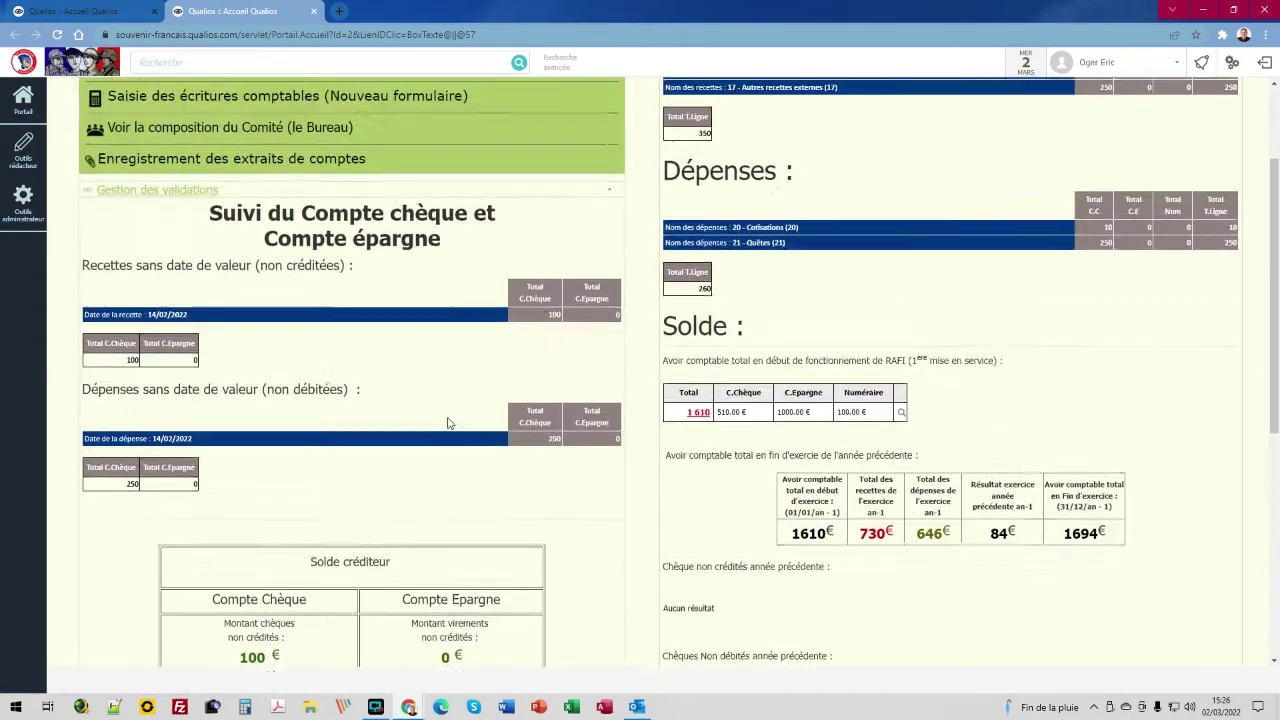
pyautogui.click(312, 286)
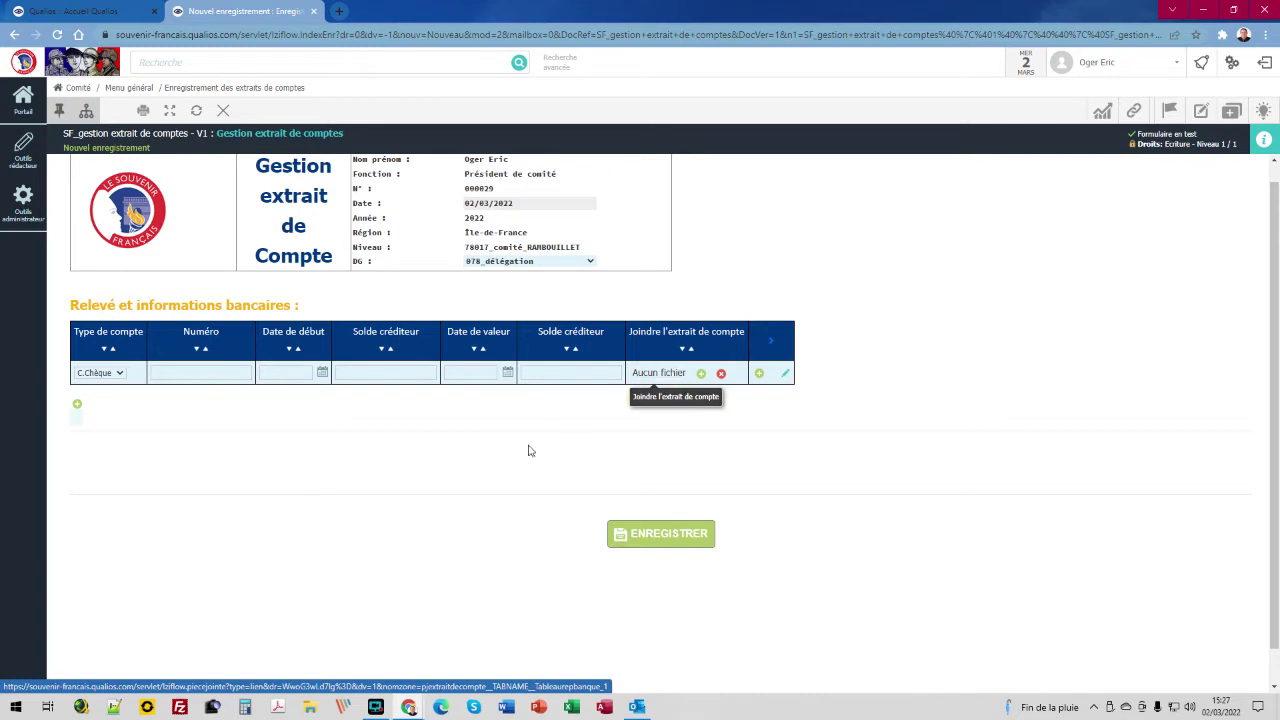
# In the first statement row, enter number 45, start date 01/01/2022 and an opening credit balance of 456.
pyautogui.click(185, 371)
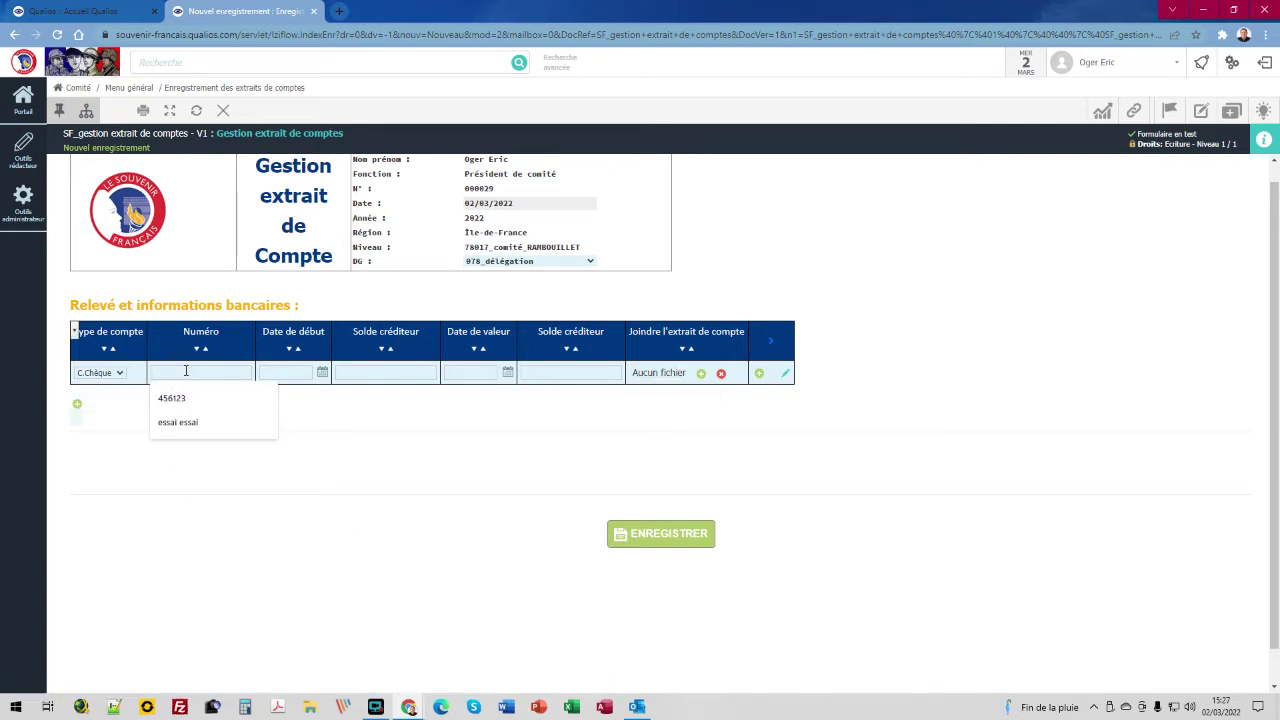
pyautogui.write('45')
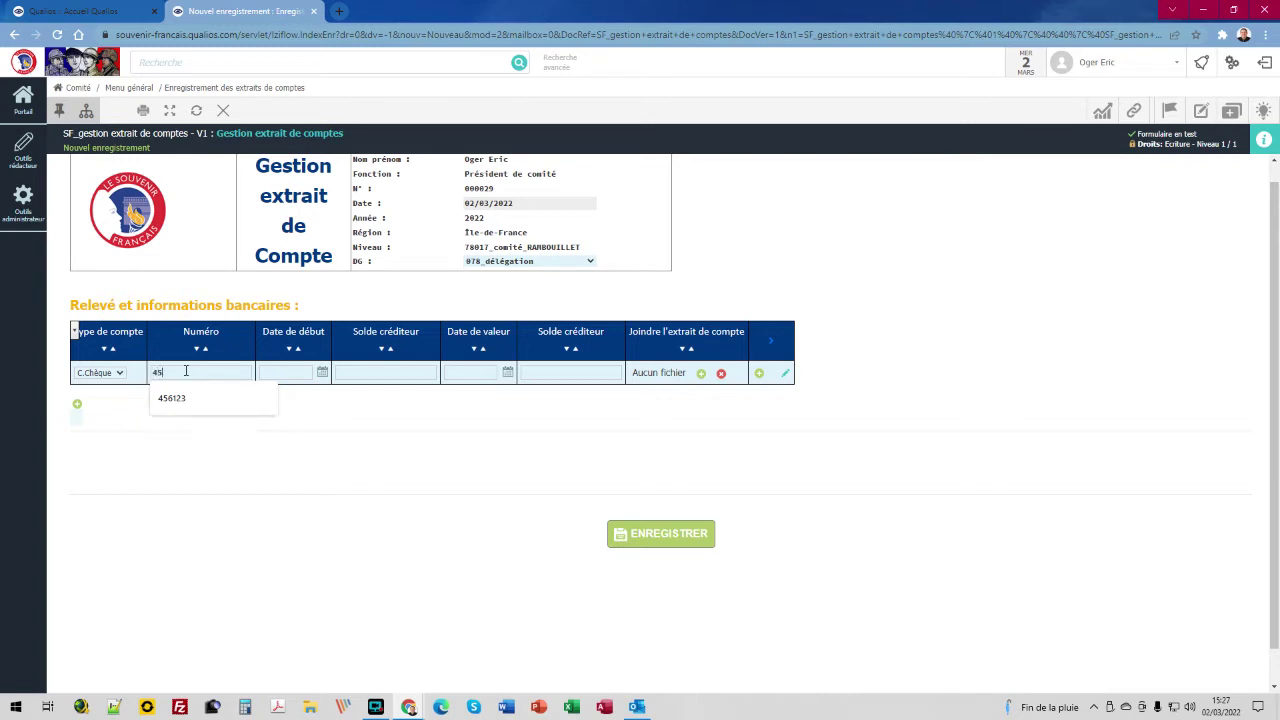
pyautogui.click(286, 372)
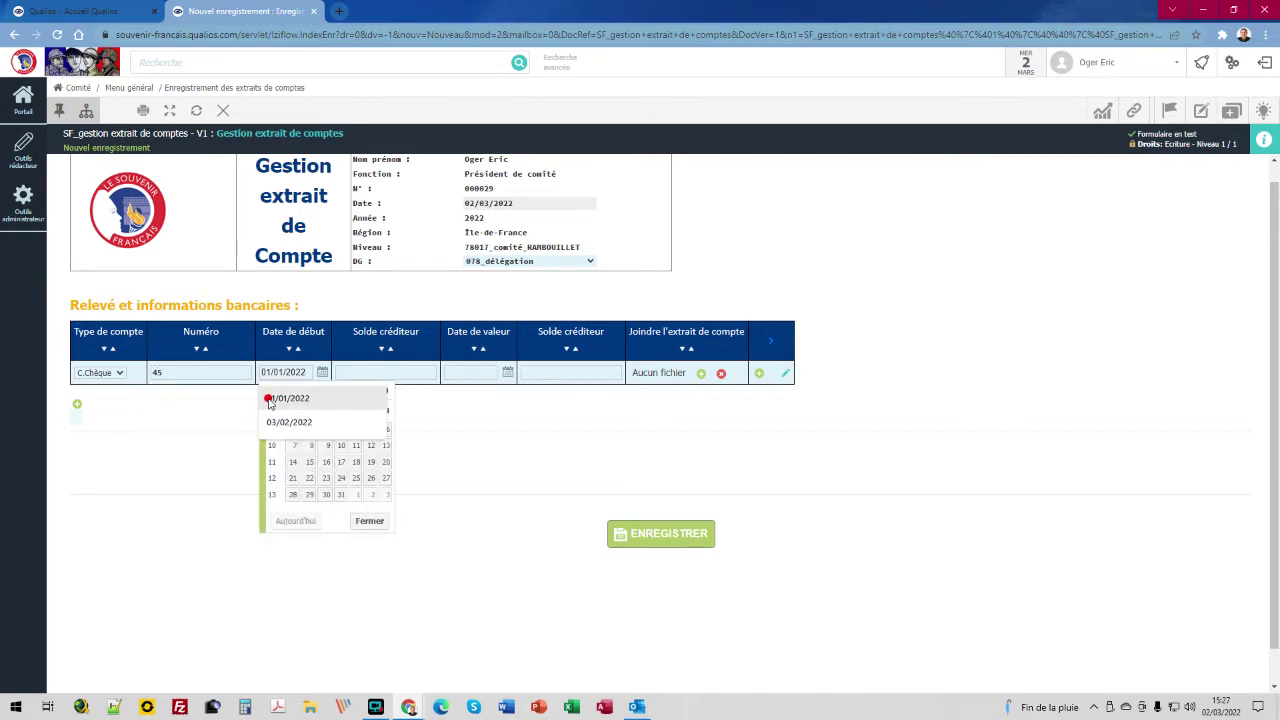
pyautogui.click(270, 398)
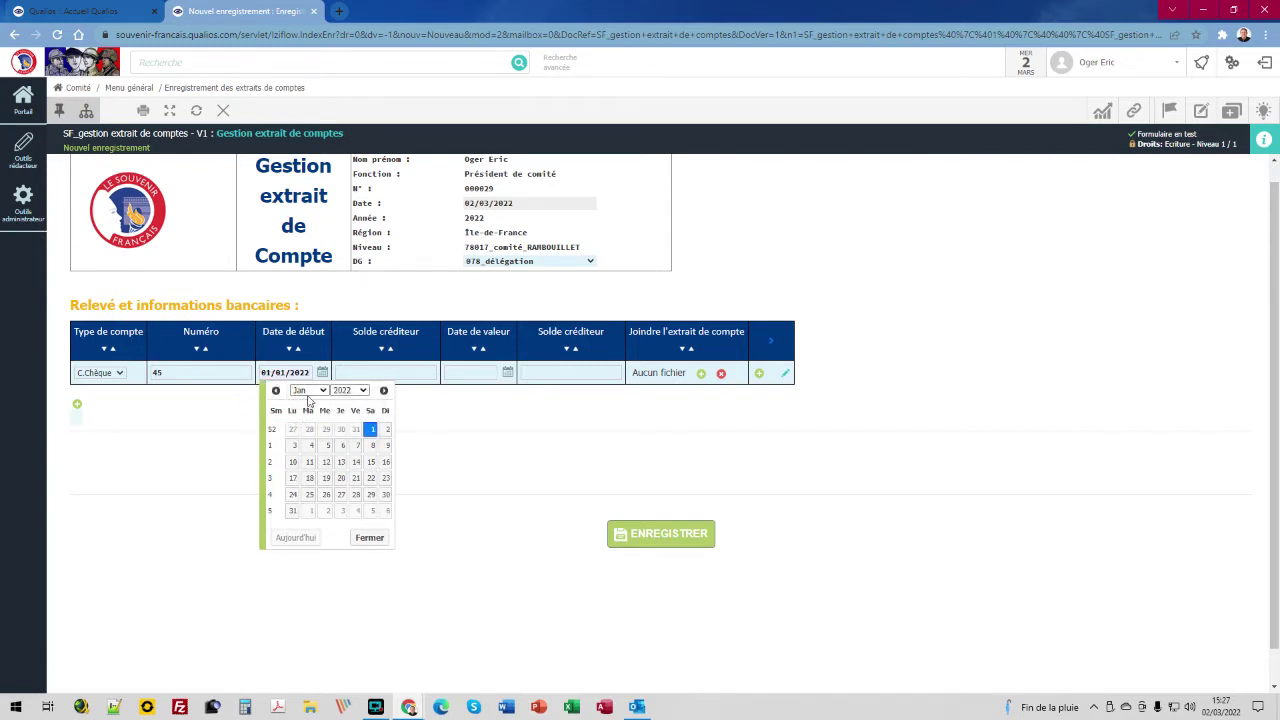
pyautogui.click(366, 372)
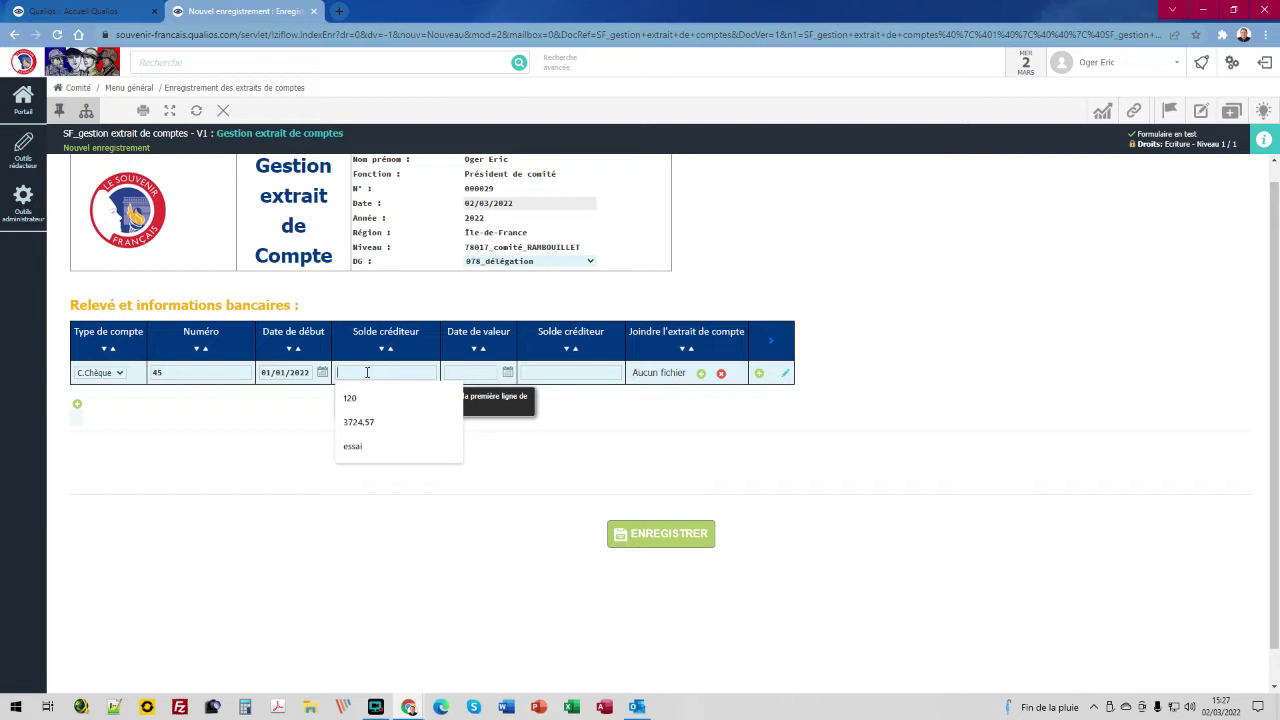
pyautogui.write('456')
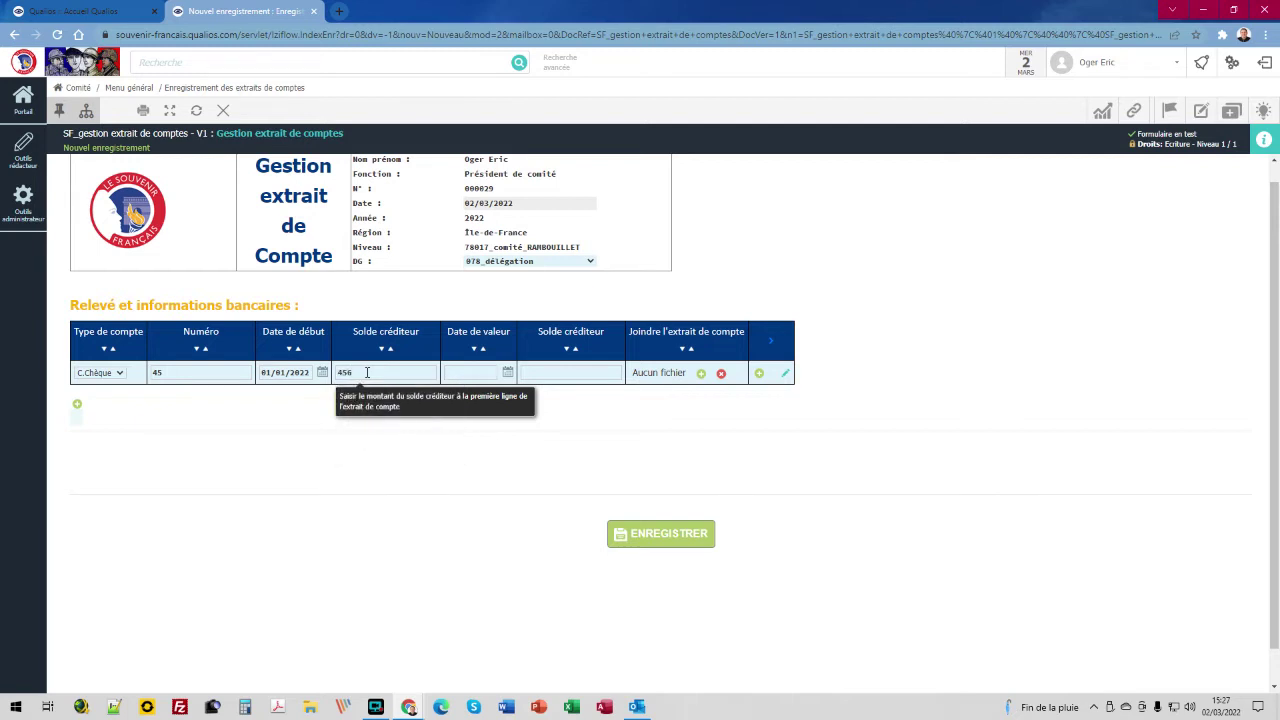
# Set the first statement row's value date to 31/01/2022 and its closing credit balance to 720.
pyautogui.click(456, 372)
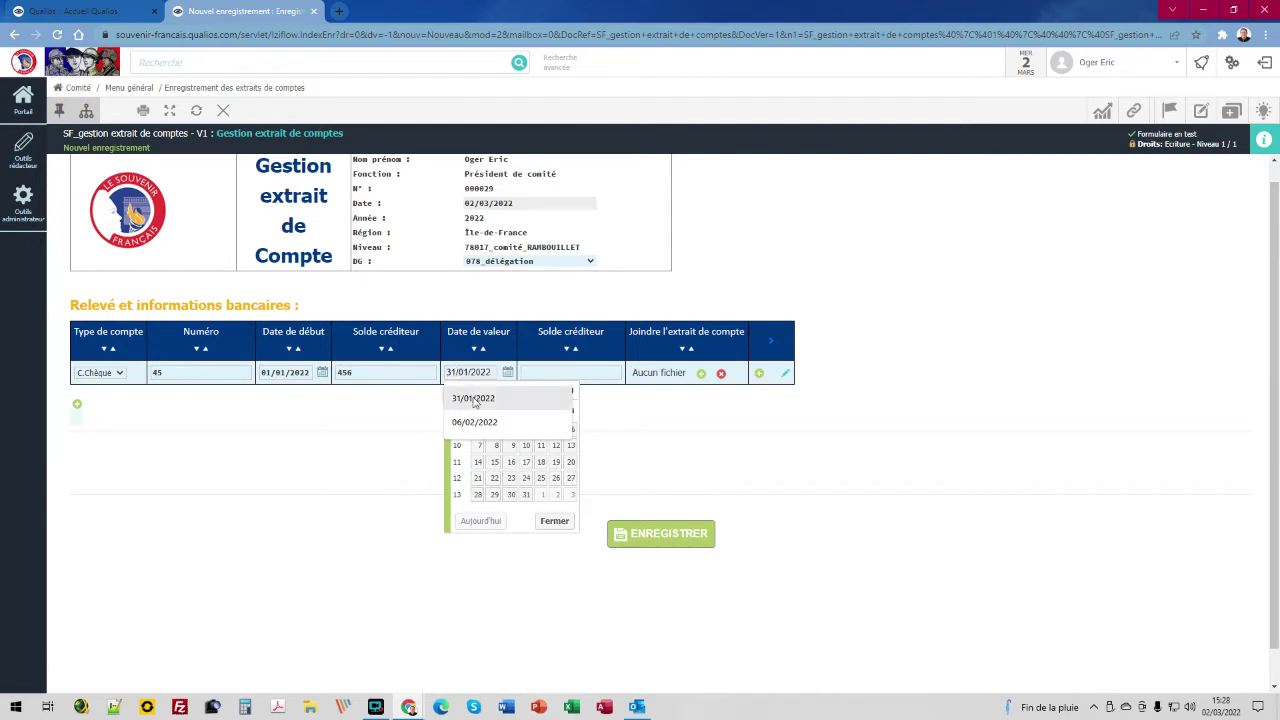
pyautogui.click(474, 398)
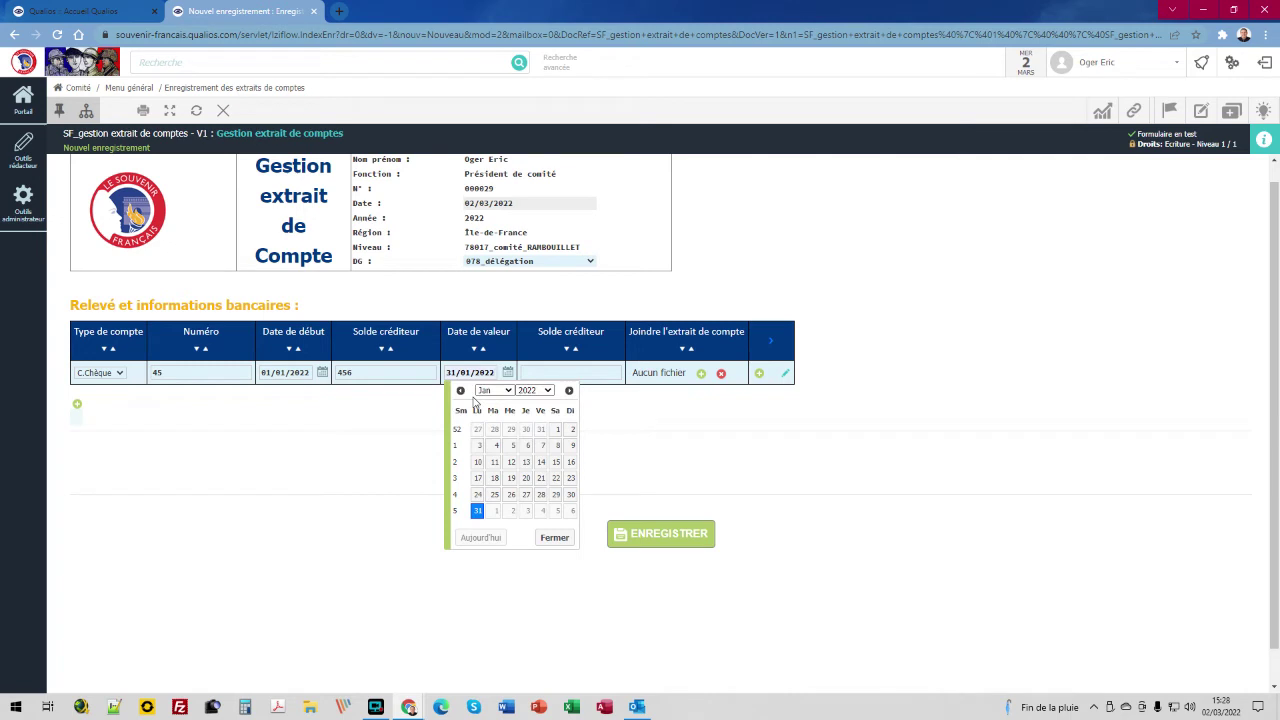
pyautogui.click(560, 372)
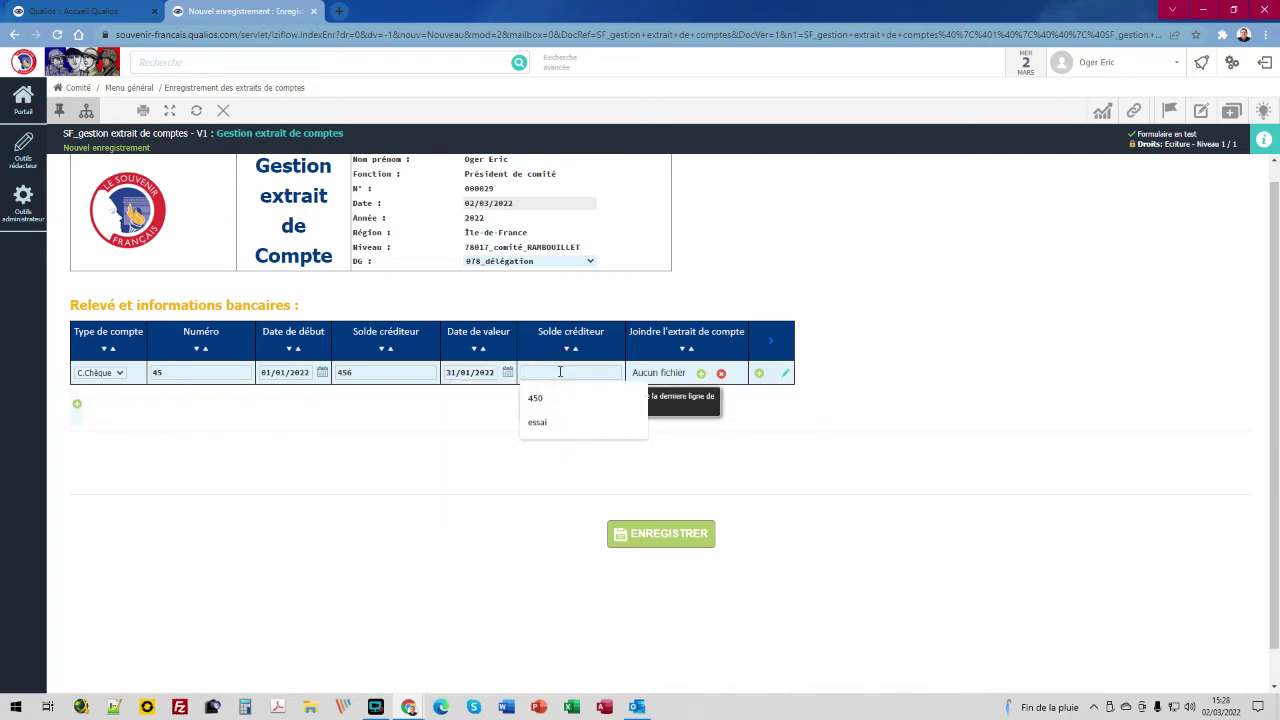
pyautogui.write('720')
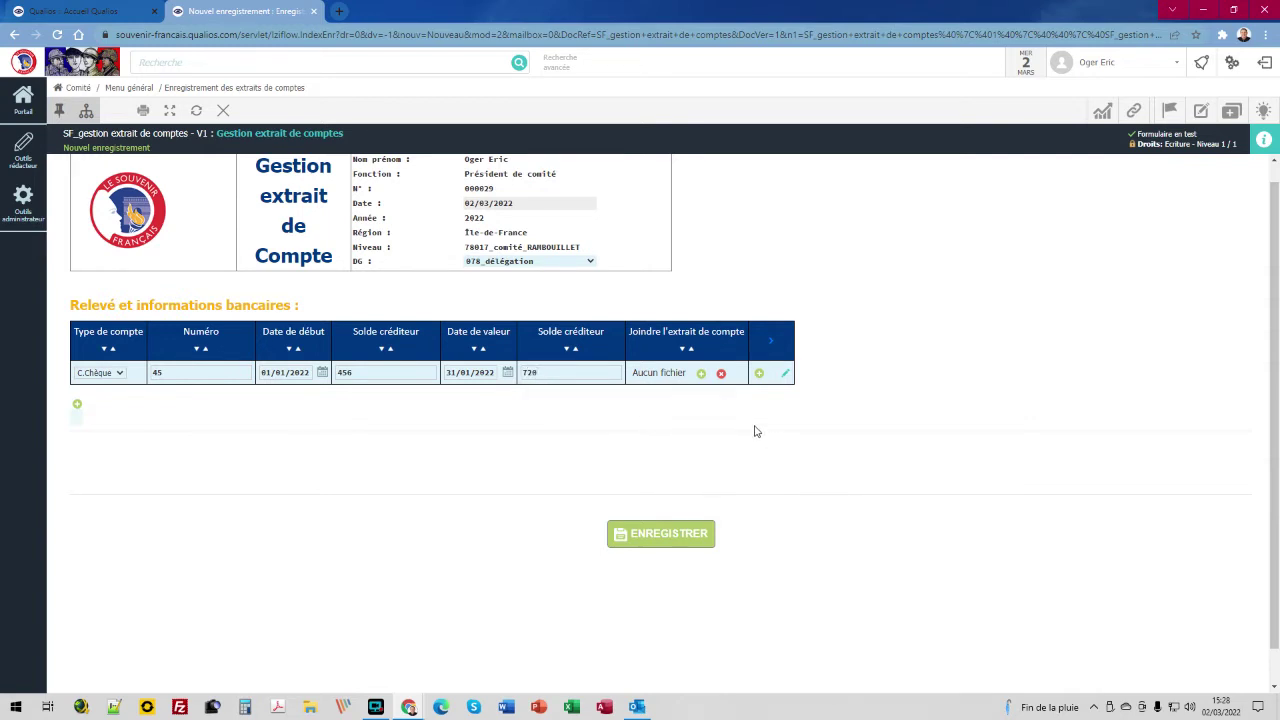
# Attach the file extrait de compte janvier.pdf from the Téléchargements folder to the first statement row.
pyautogui.click(701, 375)
pyautogui.click(701, 375)
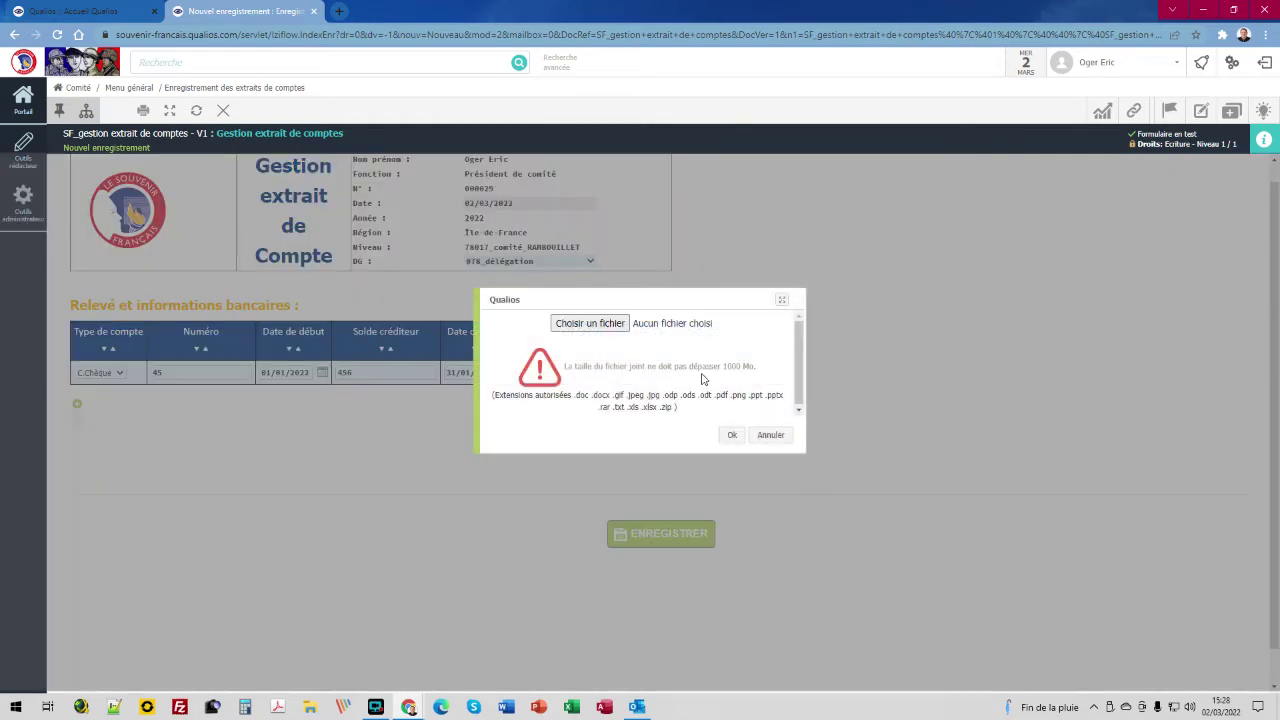
pyautogui.click(619, 325)
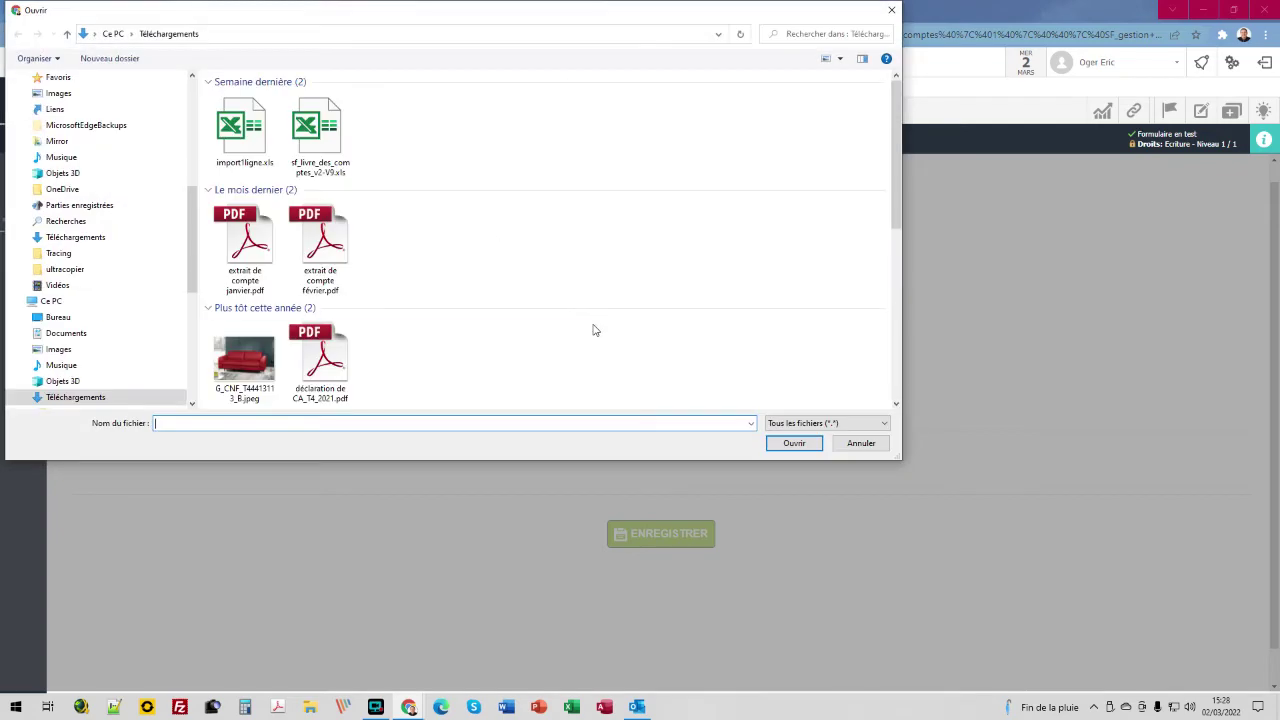
pyautogui.click(250, 275)
pyautogui.doubleClick(250, 275)
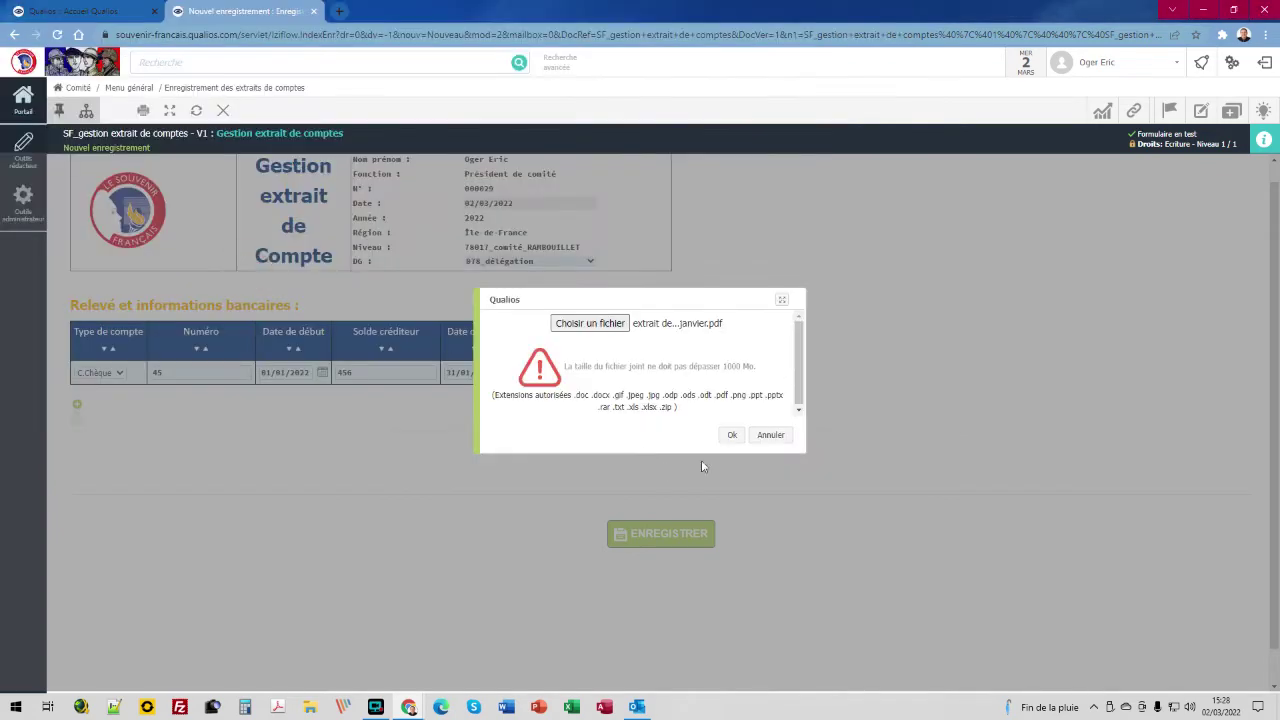
pyautogui.click(731, 435)
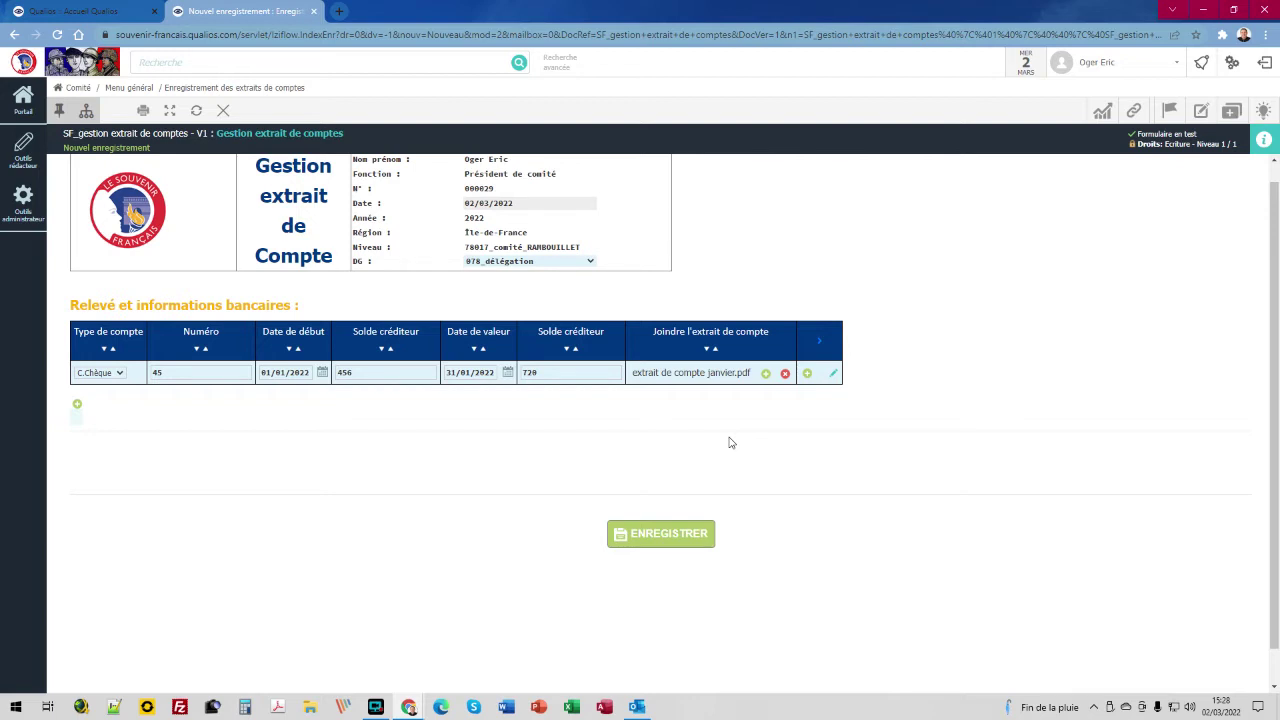
# Add a second statement row for C.Chèque with number 46, start date 01/02/2022 and an opening credit balance of 720.
pyautogui.click(808, 374)
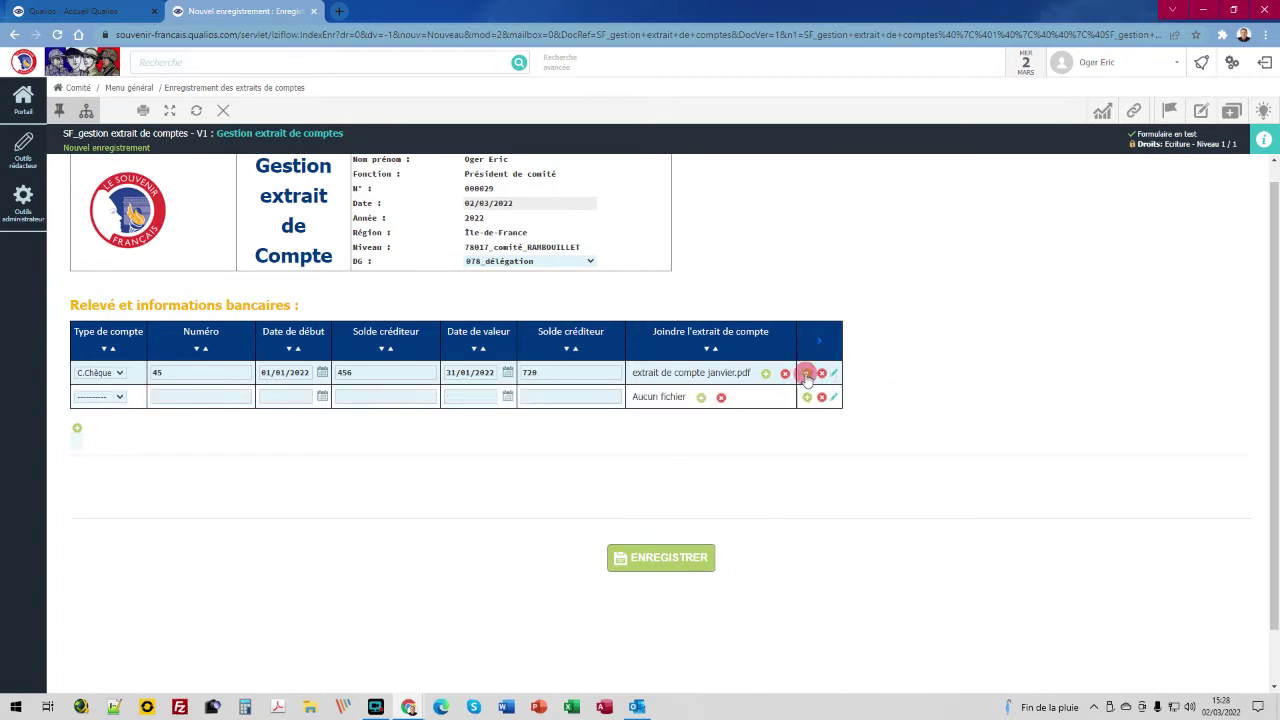
pyautogui.click(97, 399)
pyautogui.click(94, 416)
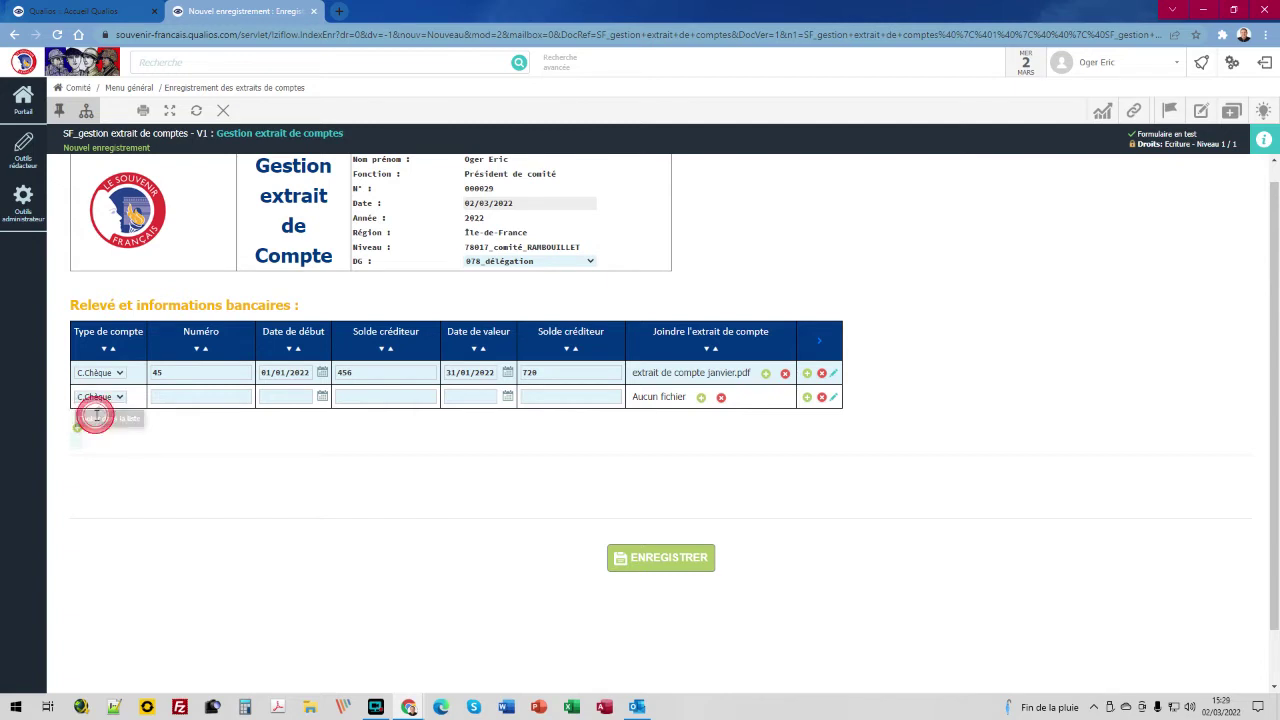
pyautogui.click(163, 396)
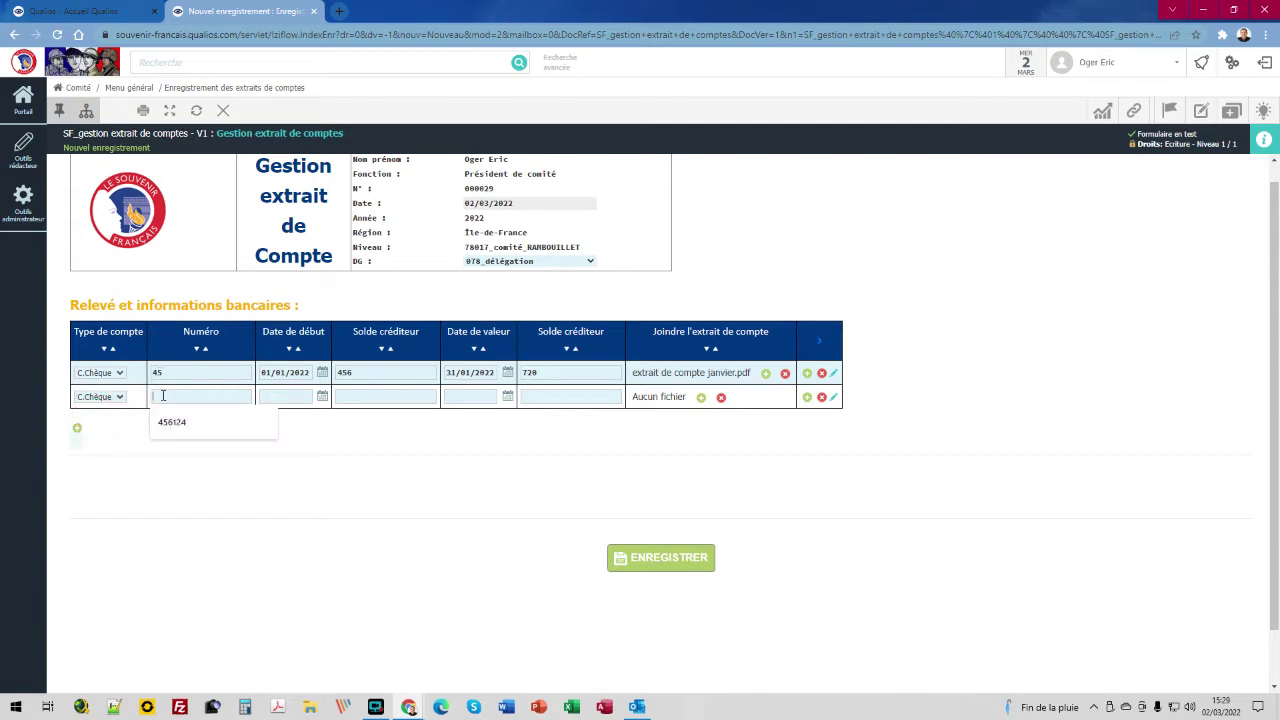
pyautogui.write('46')
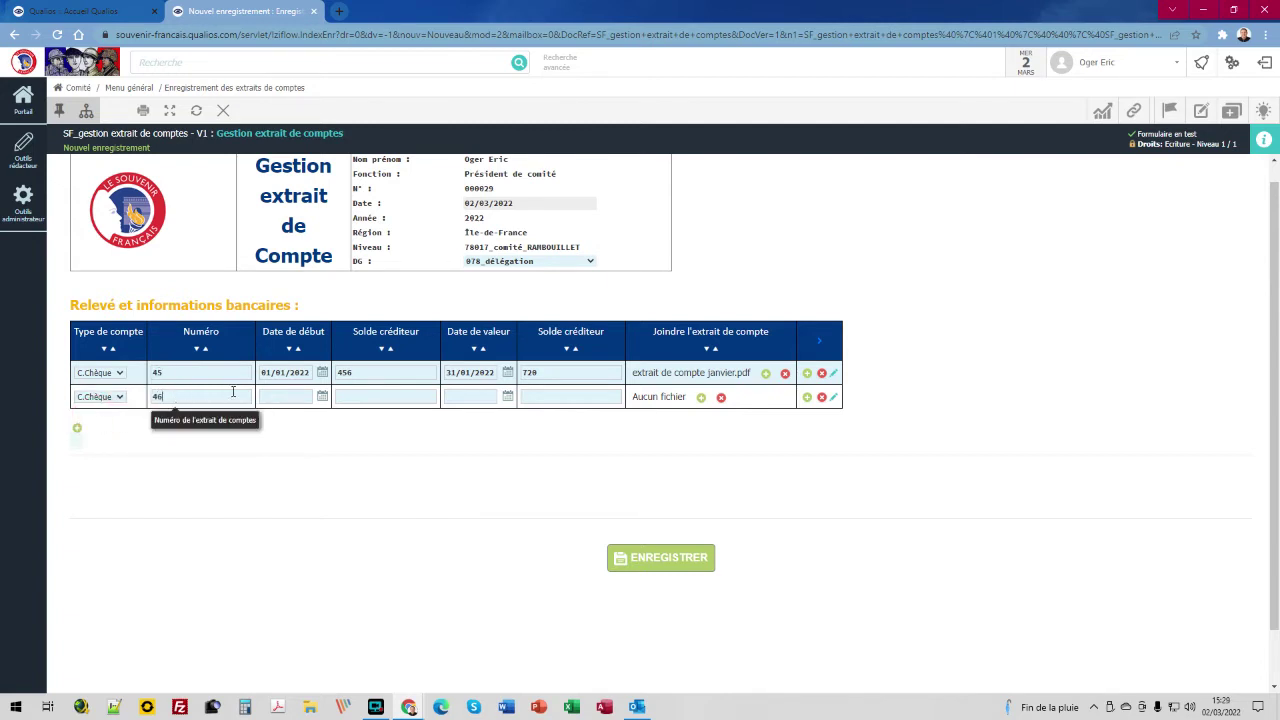
pyautogui.click(266, 397)
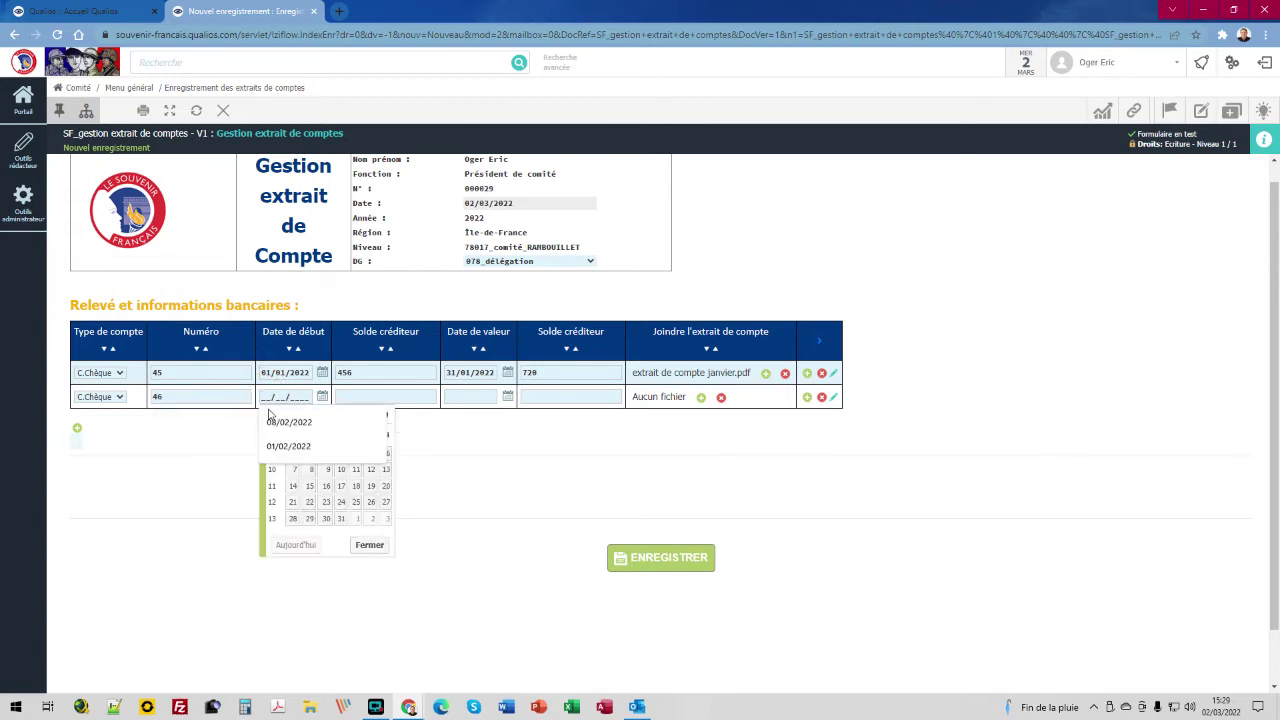
pyautogui.write('01/02/2022')
pyautogui.click(366, 395)
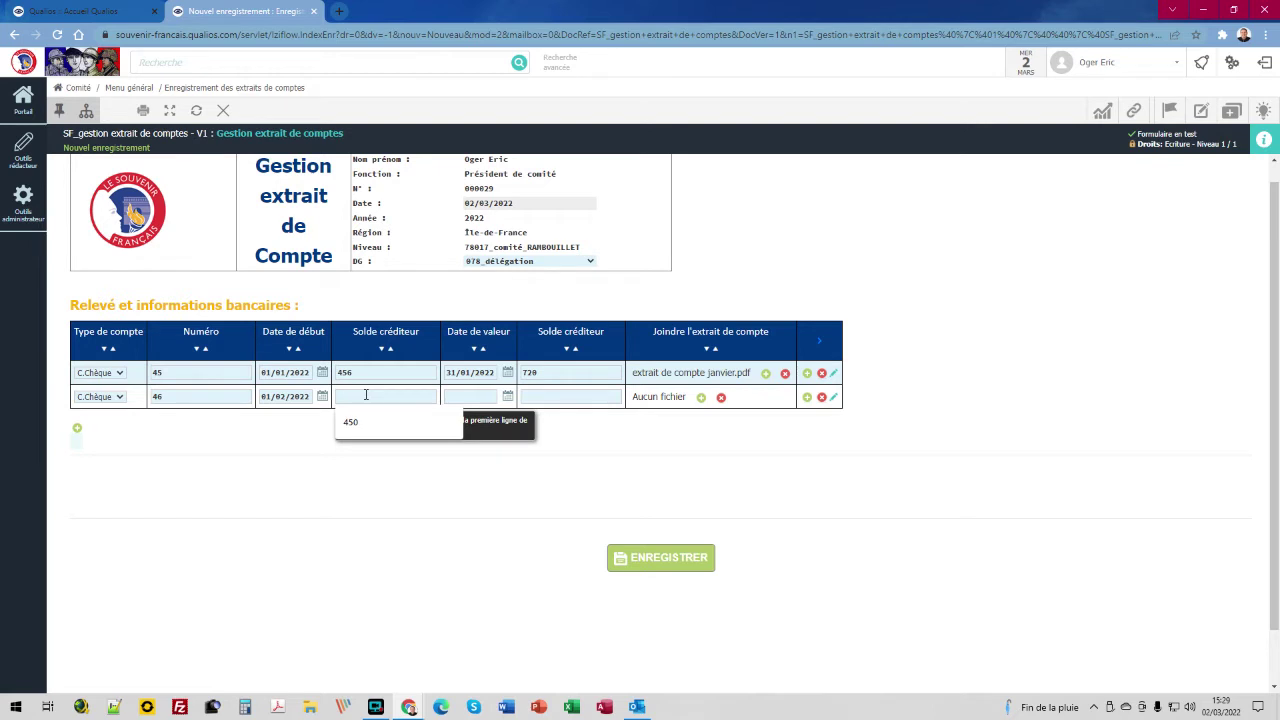
pyautogui.write('720')
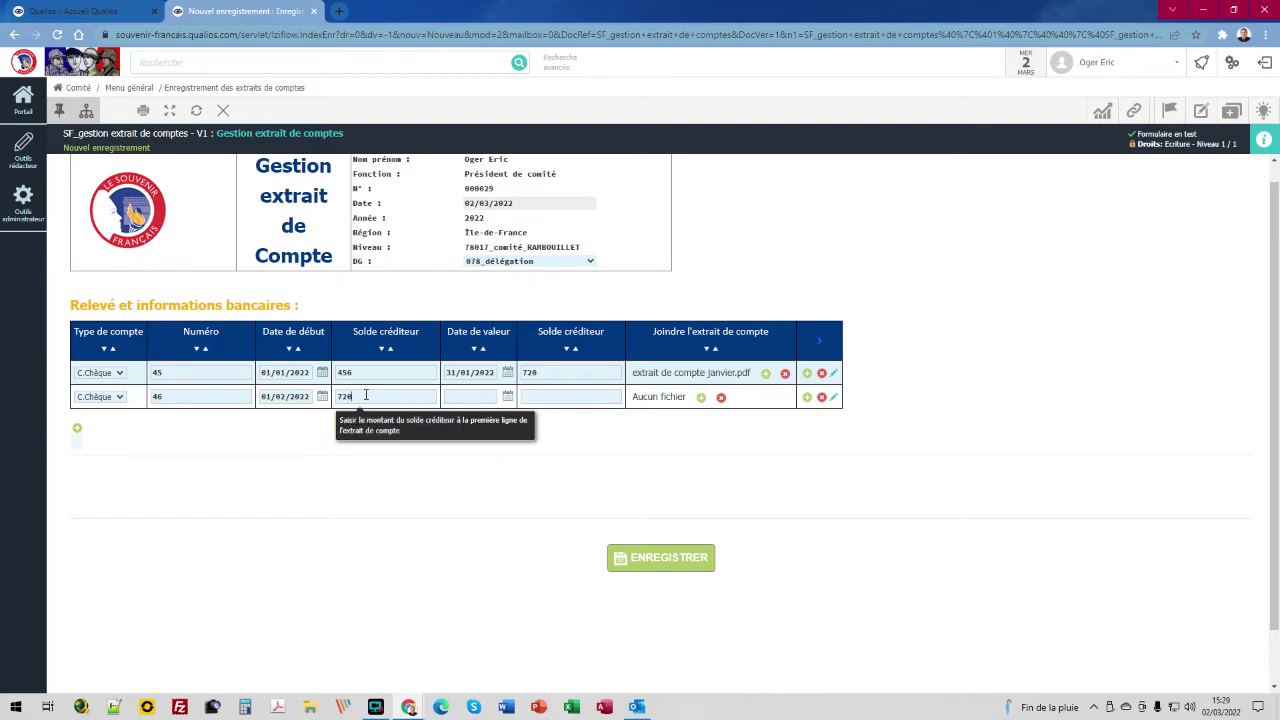
# Set the second statement row's value date to 28/02/2022 and its closing credit balance to 810.
pyautogui.click(450, 397)
pyautogui.write('28/')
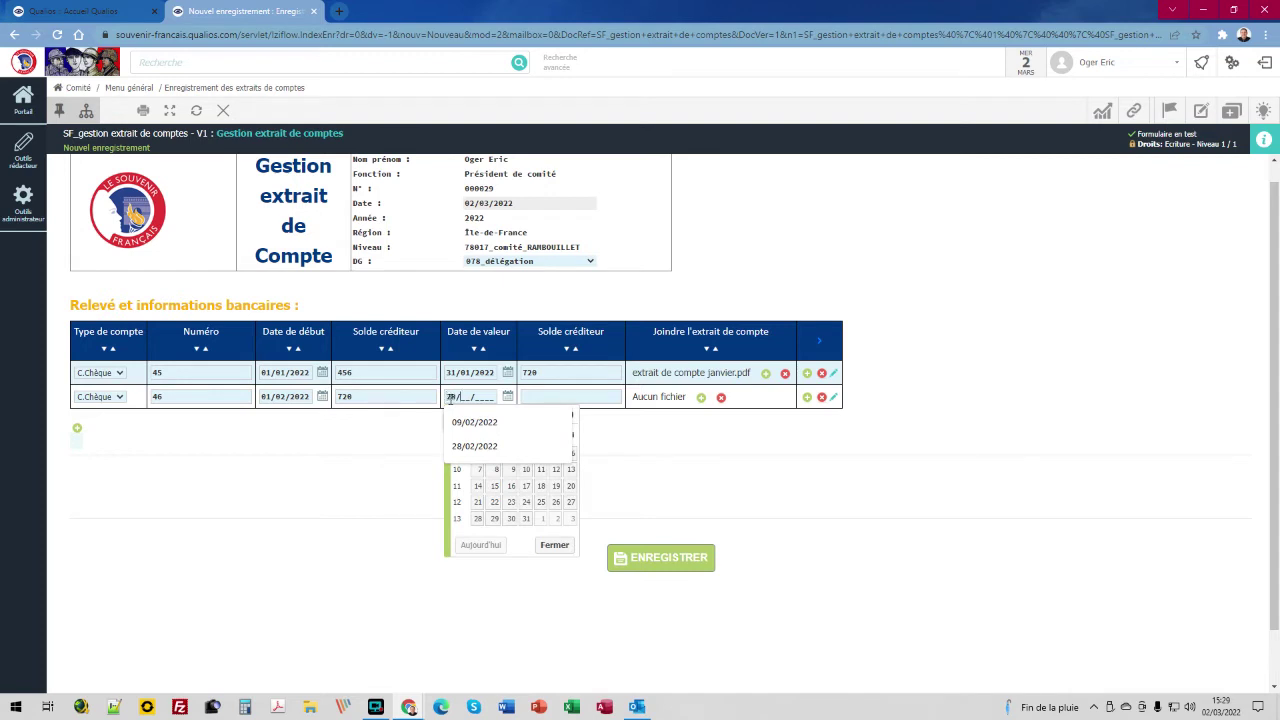
pyautogui.write('02/20')
pyautogui.write('22')
pyautogui.click(538, 397)
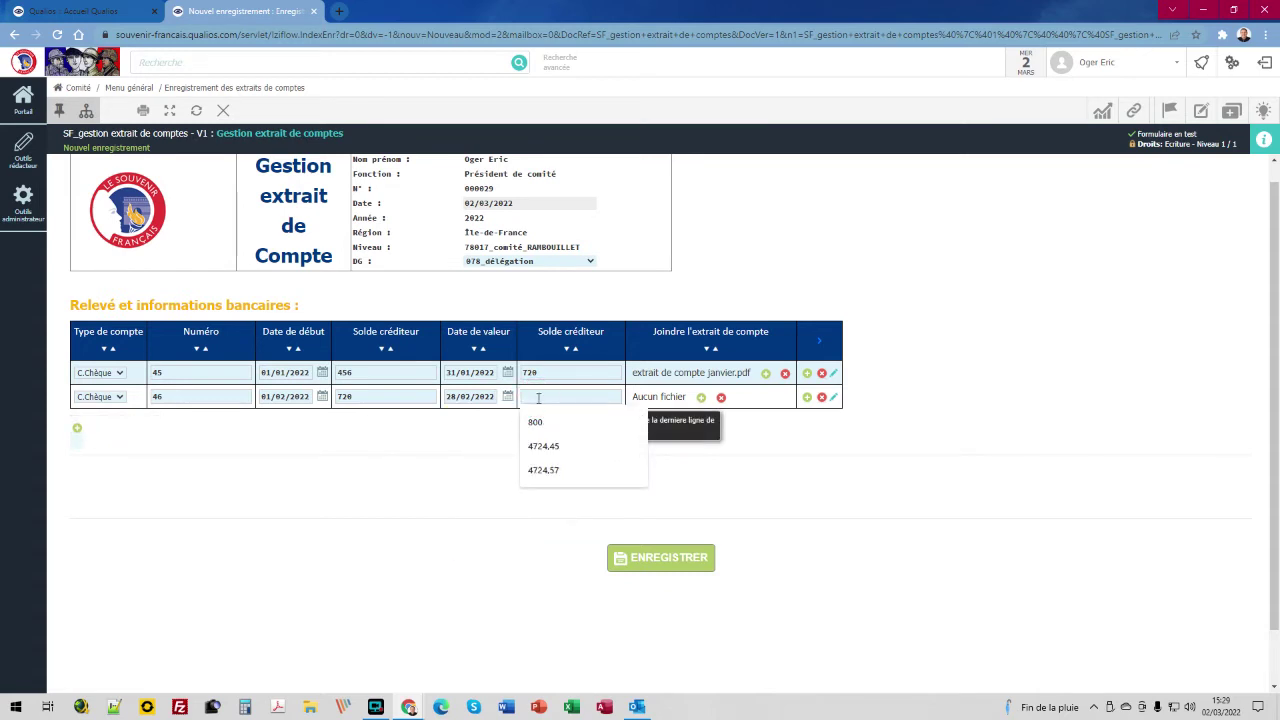
pyautogui.write('810')
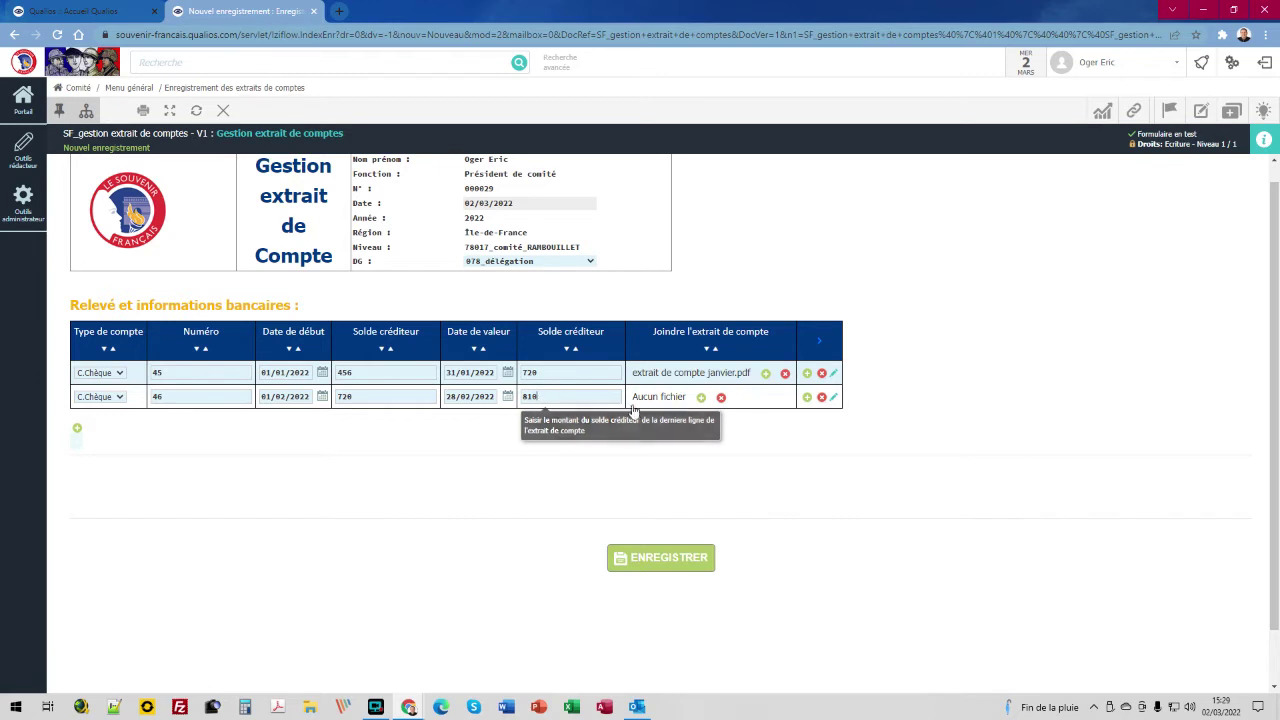
# Attach the file extrait de compte février.pdf from the Téléchargements folder to the second statement row.
pyautogui.click(702, 401)
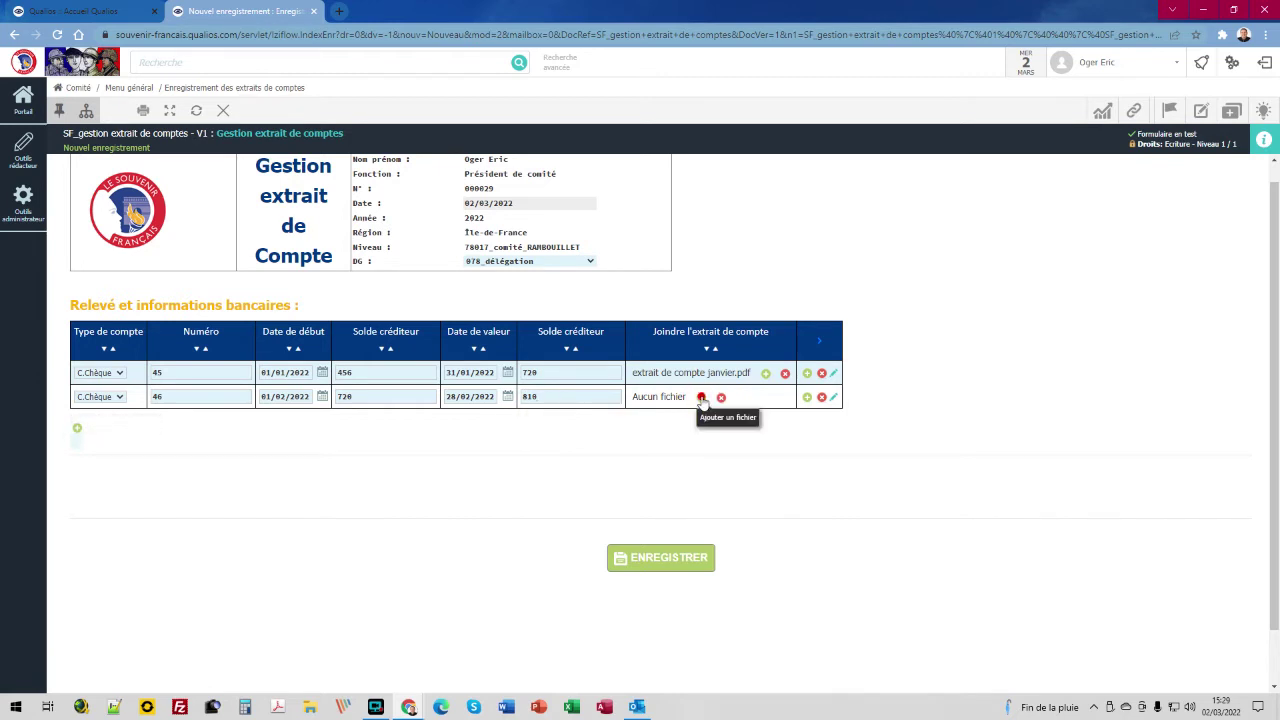
pyautogui.click(702, 399)
pyautogui.click(563, 326)
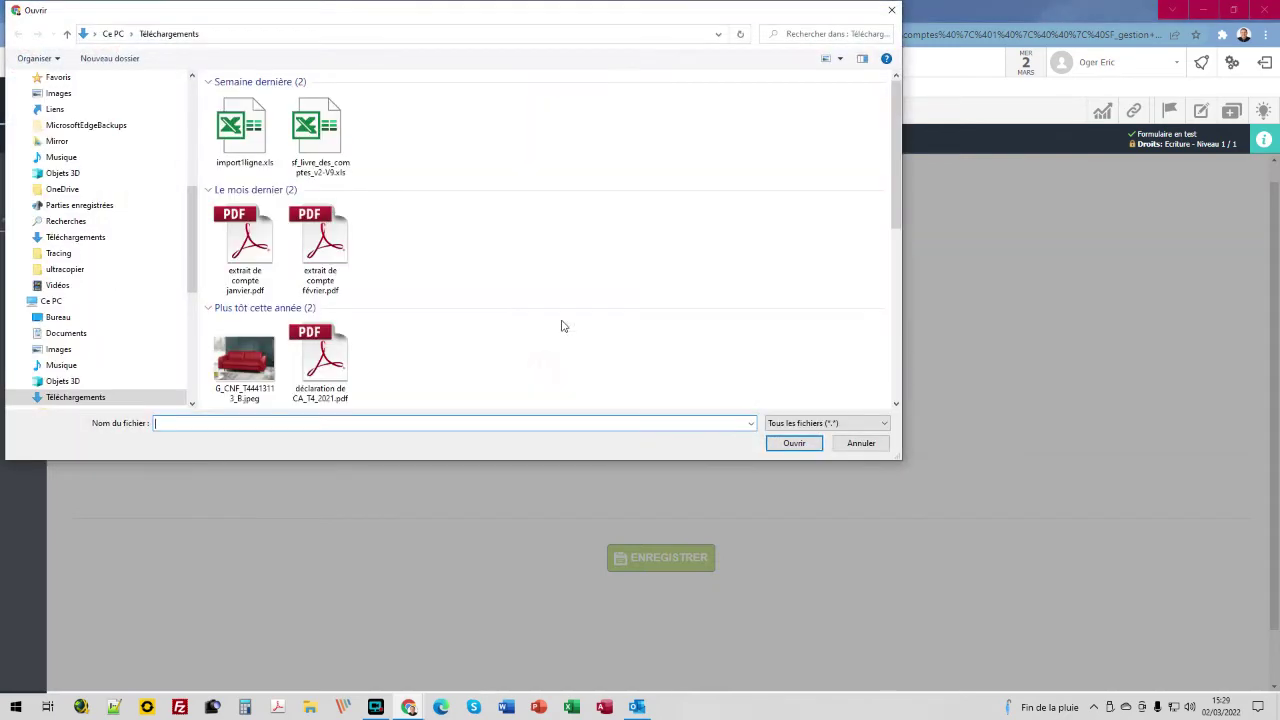
pyautogui.click(325, 284)
pyautogui.click(776, 446)
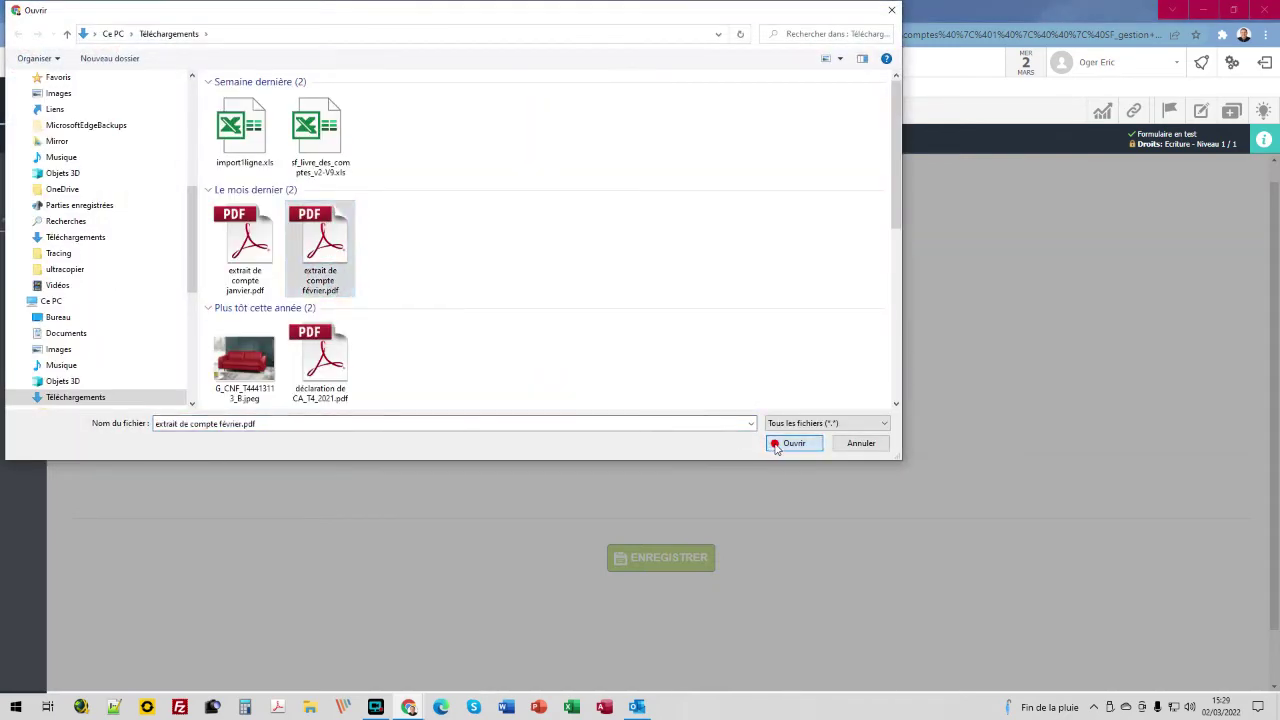
pyautogui.click(732, 435)
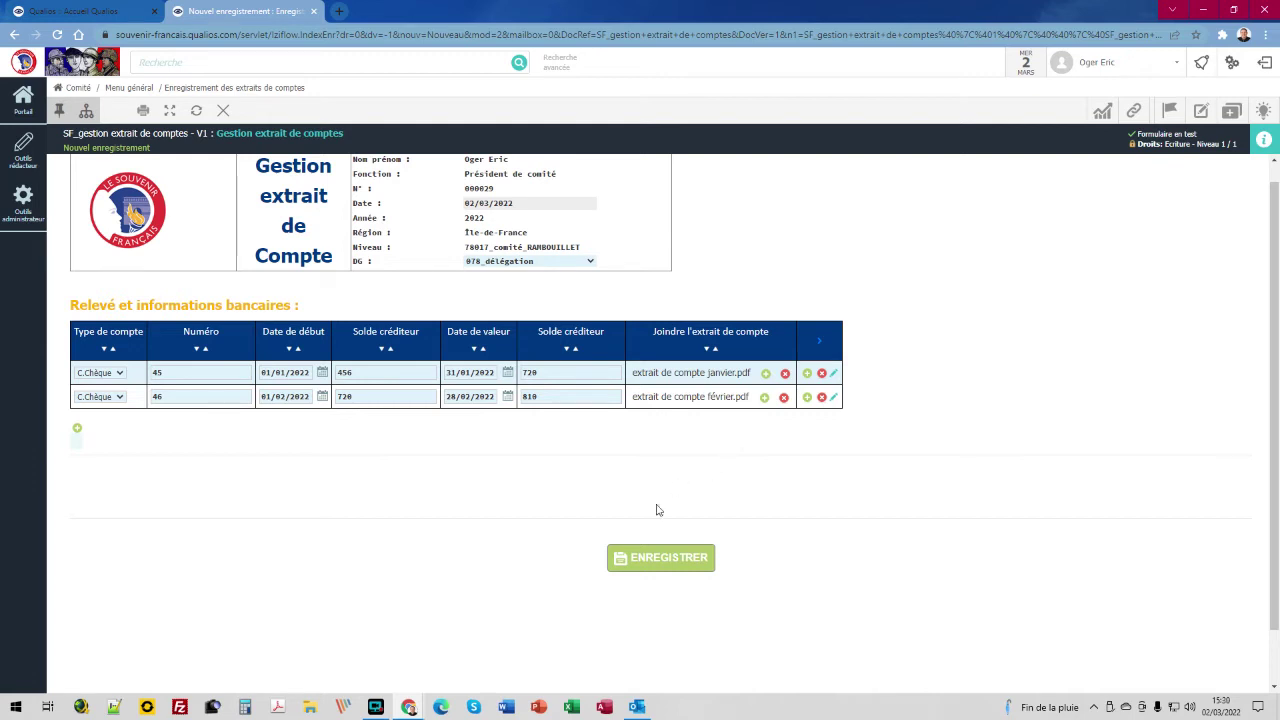
# Save the bank statement record and return to the committee's accounting portal.
pyautogui.click(663, 566)
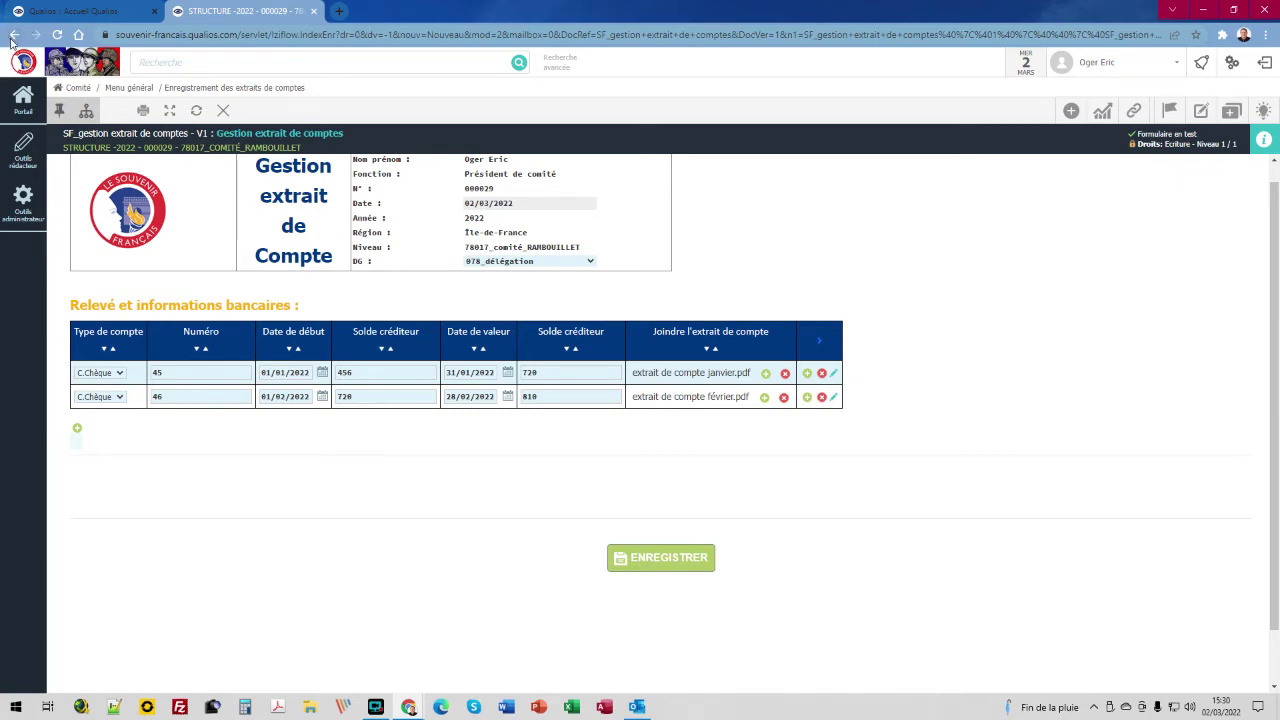
pyautogui.click(313, 12)
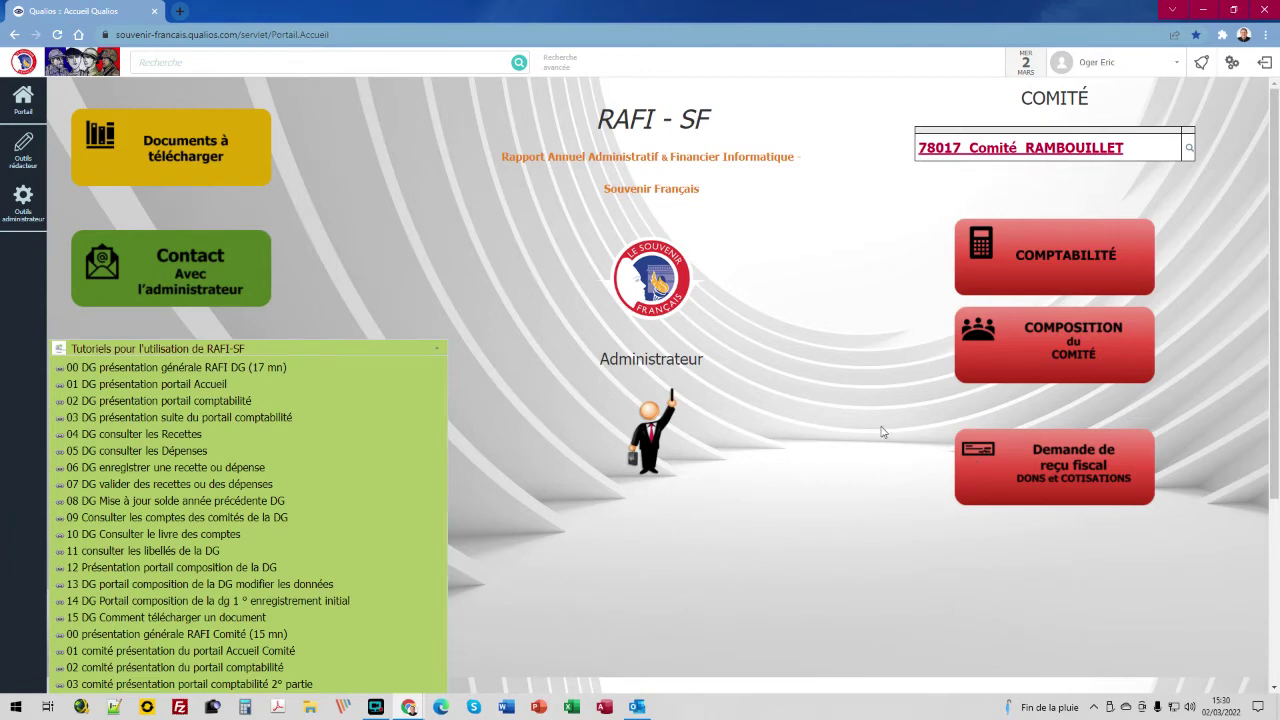
pyautogui.click(1049, 256)
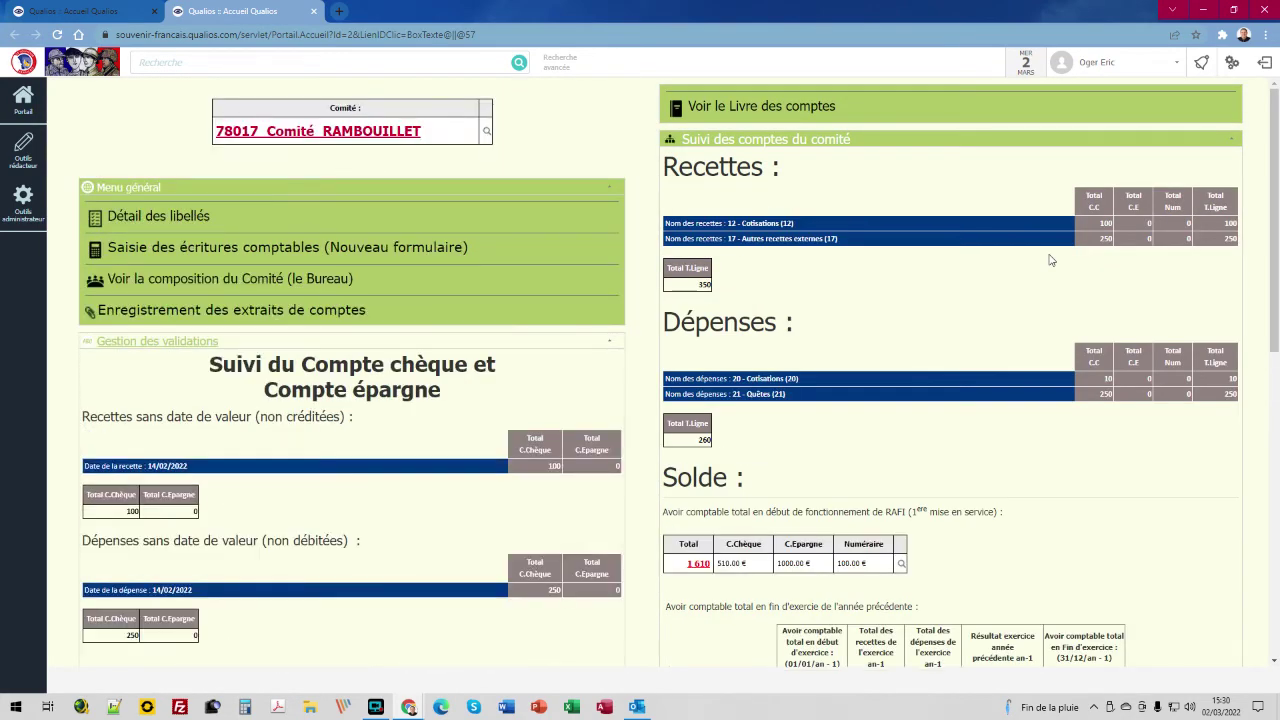
# Examine the committee's receipts, expenses and account balances on the portal, together with the table of registered bank statements.
pyautogui.scroll(-5, 308, 428)
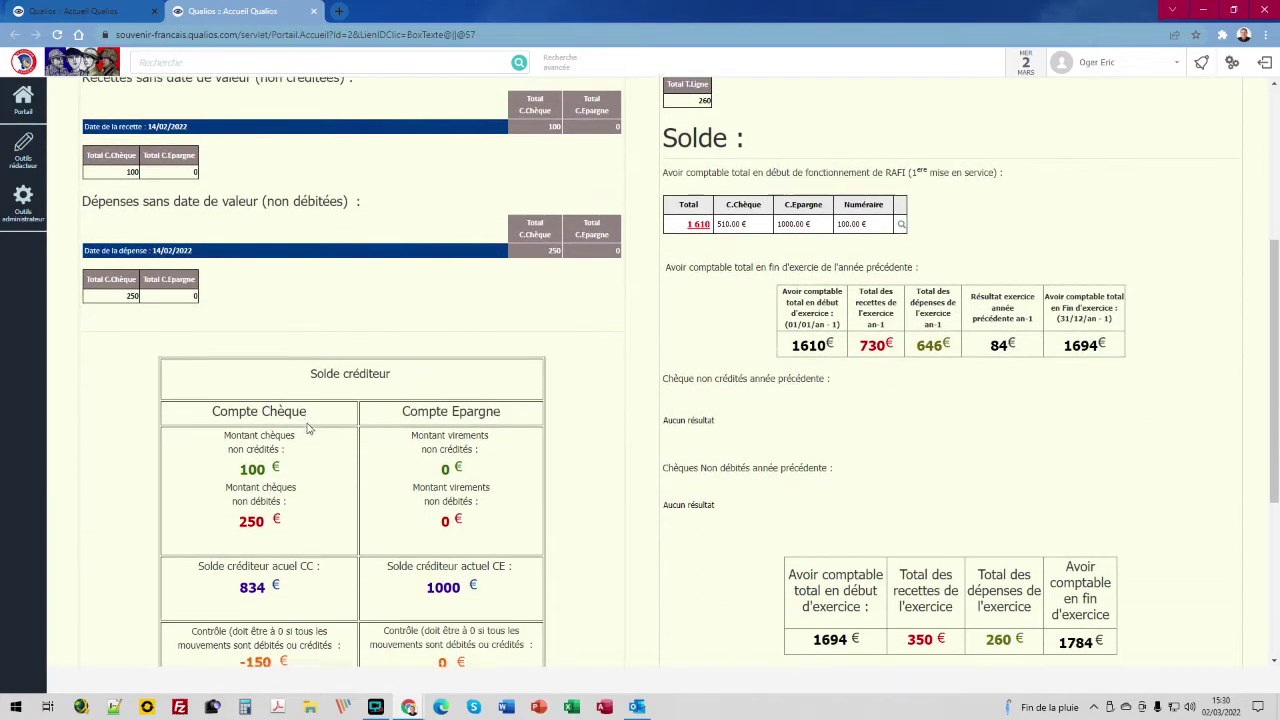
pyautogui.scroll(-3, 308, 428)
pyautogui.scroll(2, 475, 424)
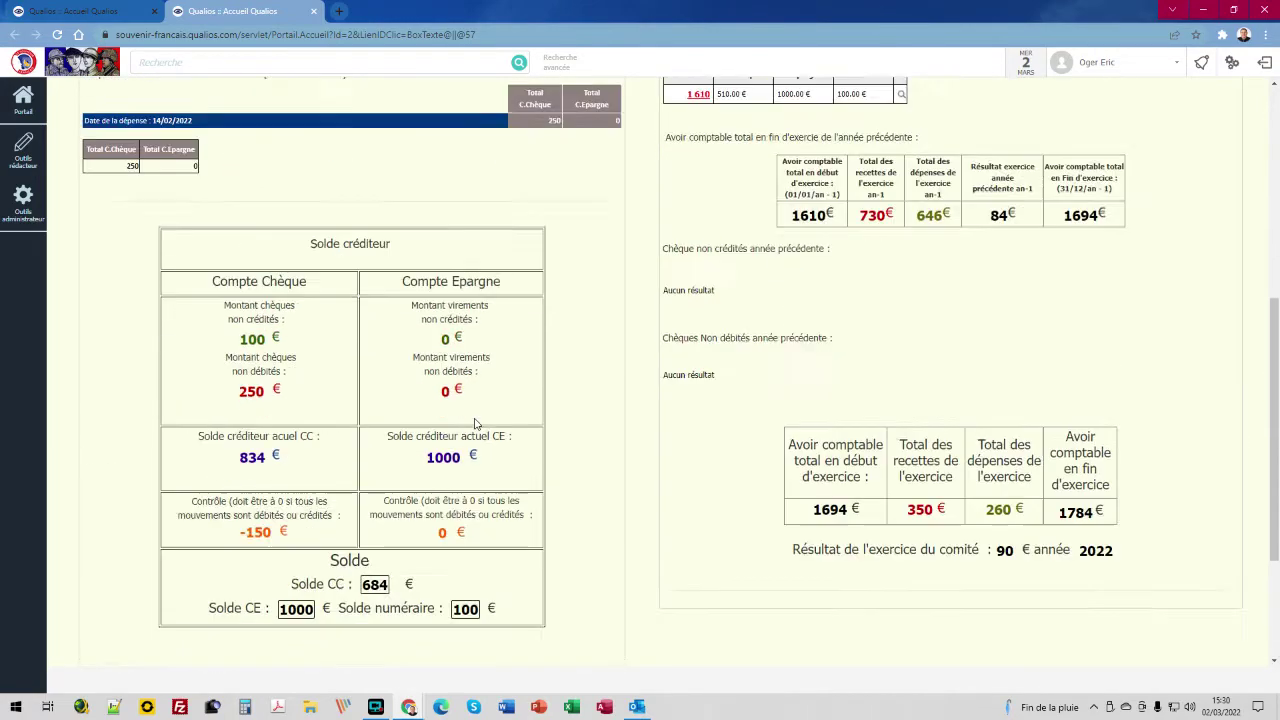
pyautogui.scroll(3, 475, 424)
pyautogui.scroll(-5, 475, 440)
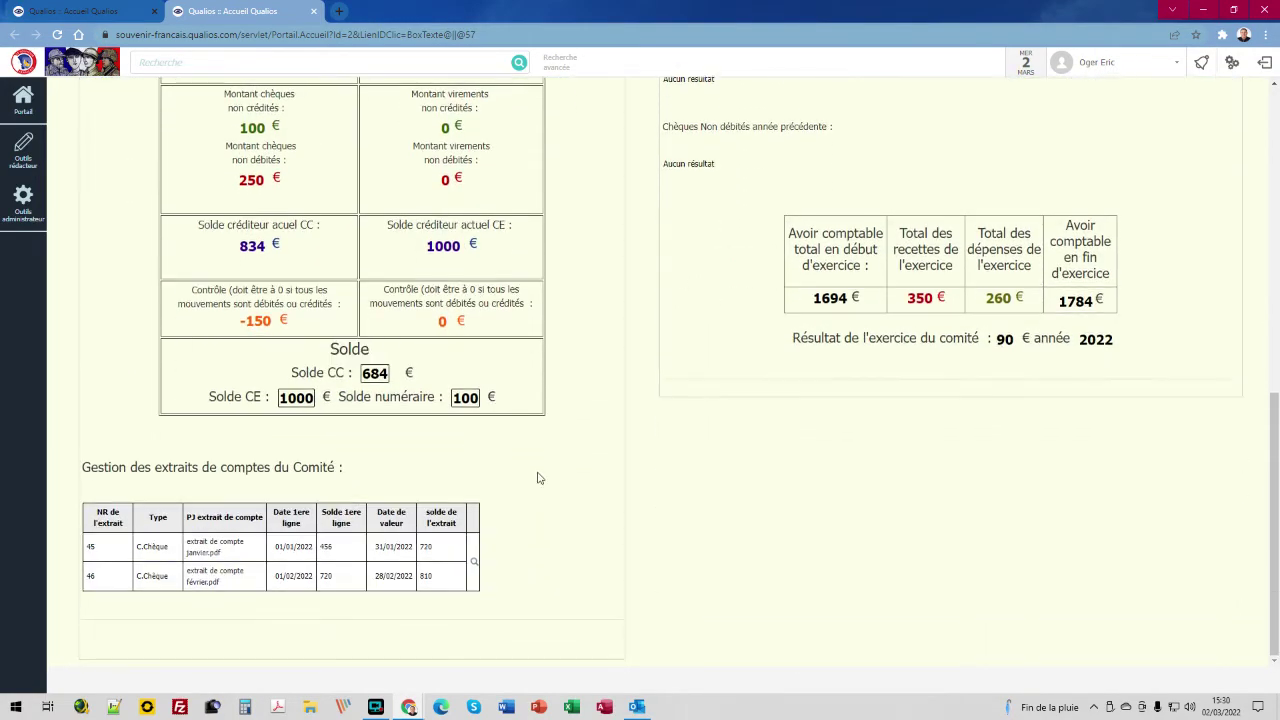
pyautogui.scroll(4, 537, 478)
pyautogui.scroll(1, 1275, 400)
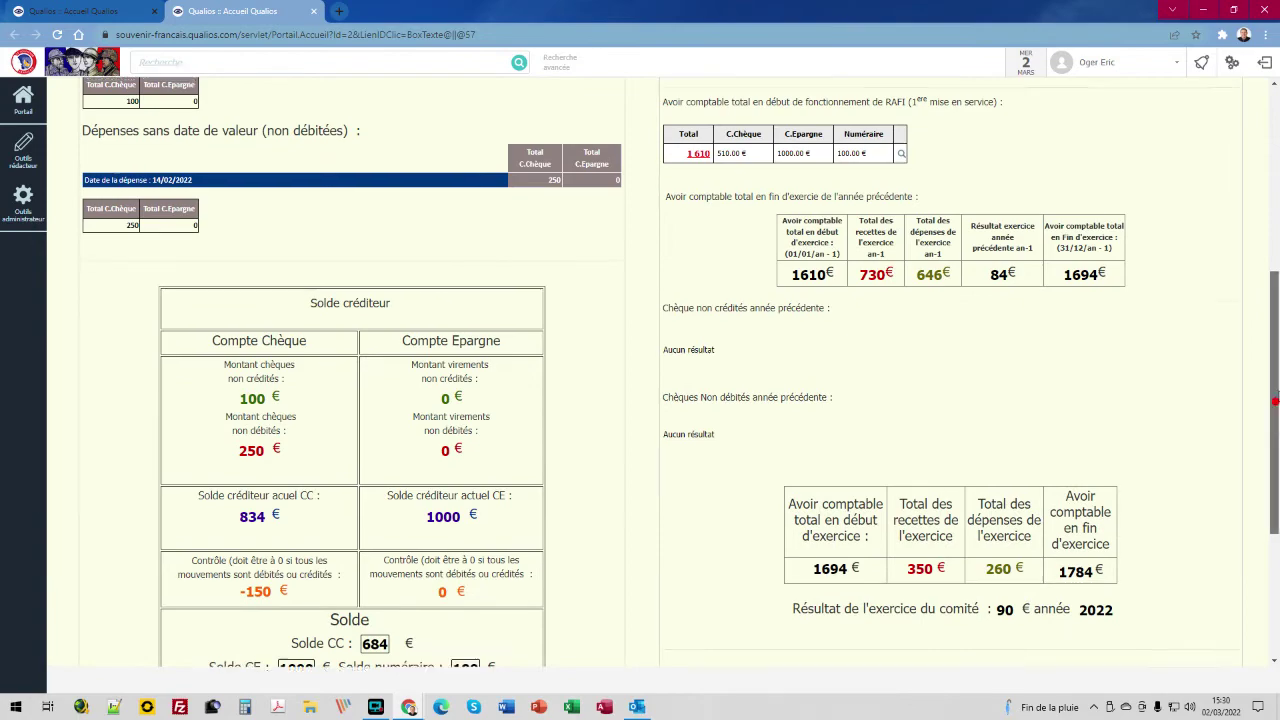
pyautogui.scroll(4, 1275, 400)
pyautogui.scroll(-7, 1250, 570)
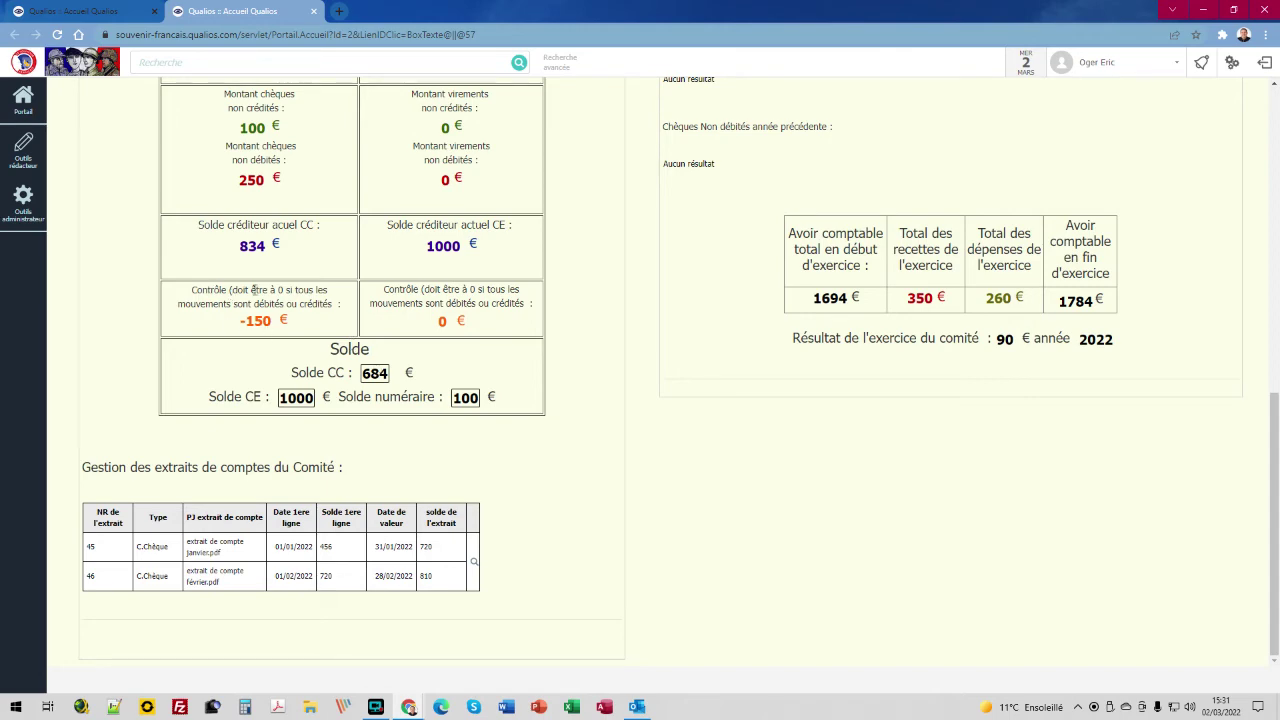
pyautogui.scroll(5, 250, 290)
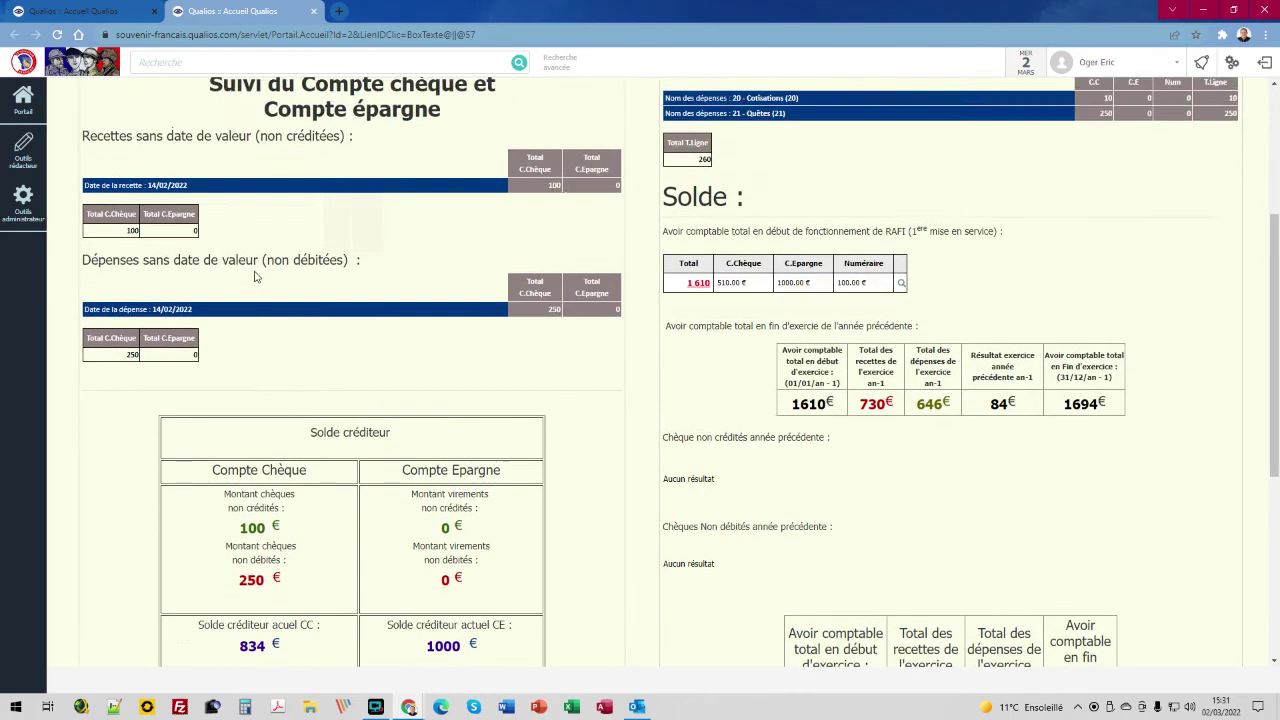
pyautogui.scroll(-5, 265, 300)
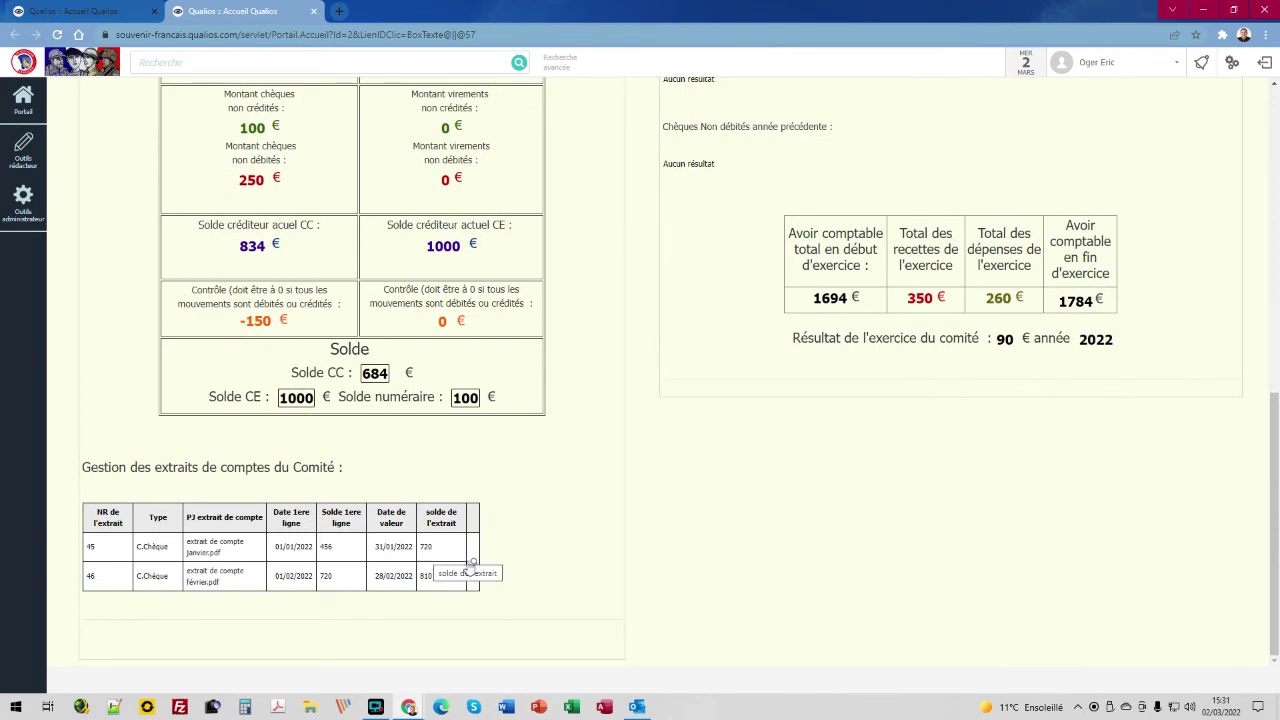
pyautogui.scroll(6, 428, 459)
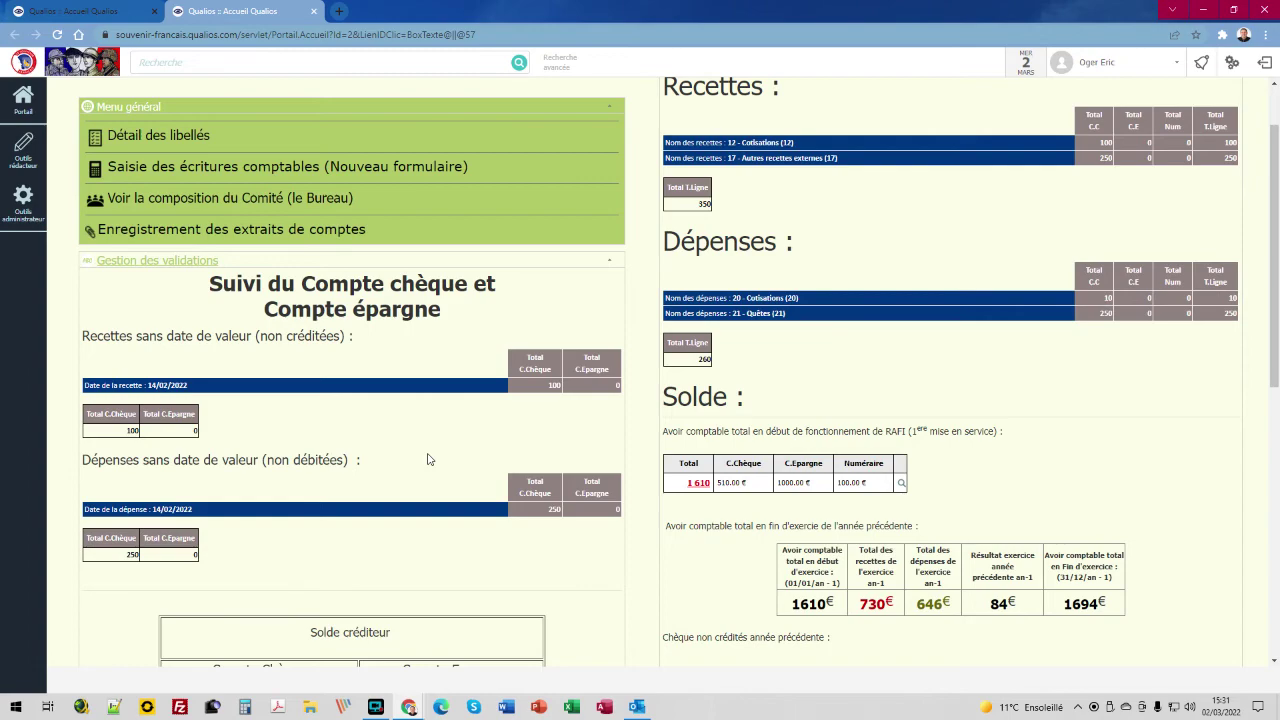
pyautogui.scroll(-6, 428, 459)
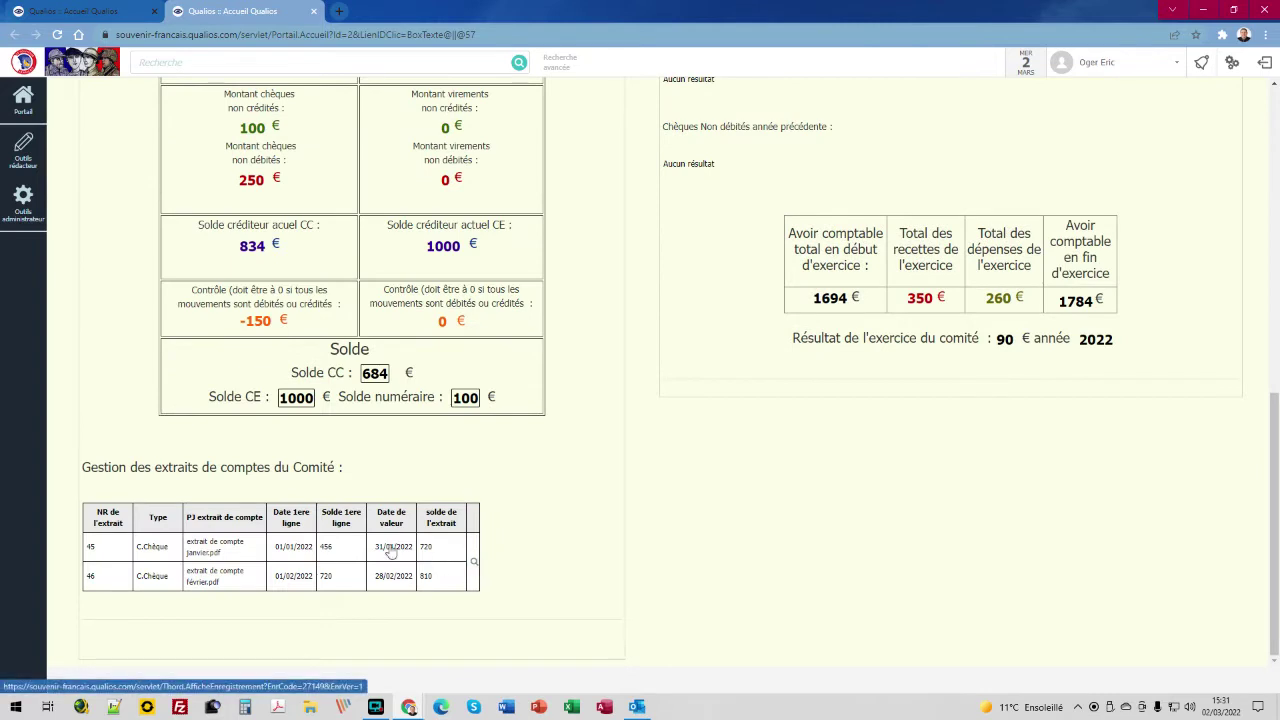
# Download the January statement's attached PDF from the statements table and reopen the bank statement record.
pyautogui.click(204, 543)
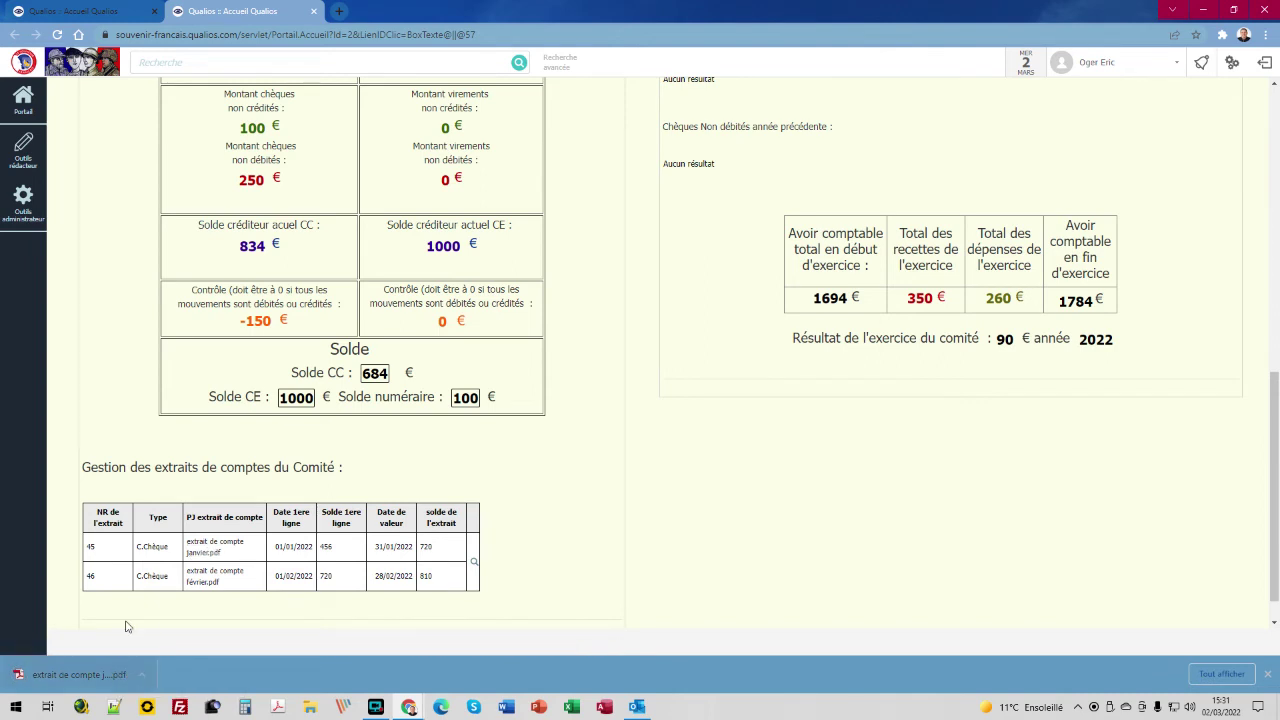
pyautogui.click(387, 547)
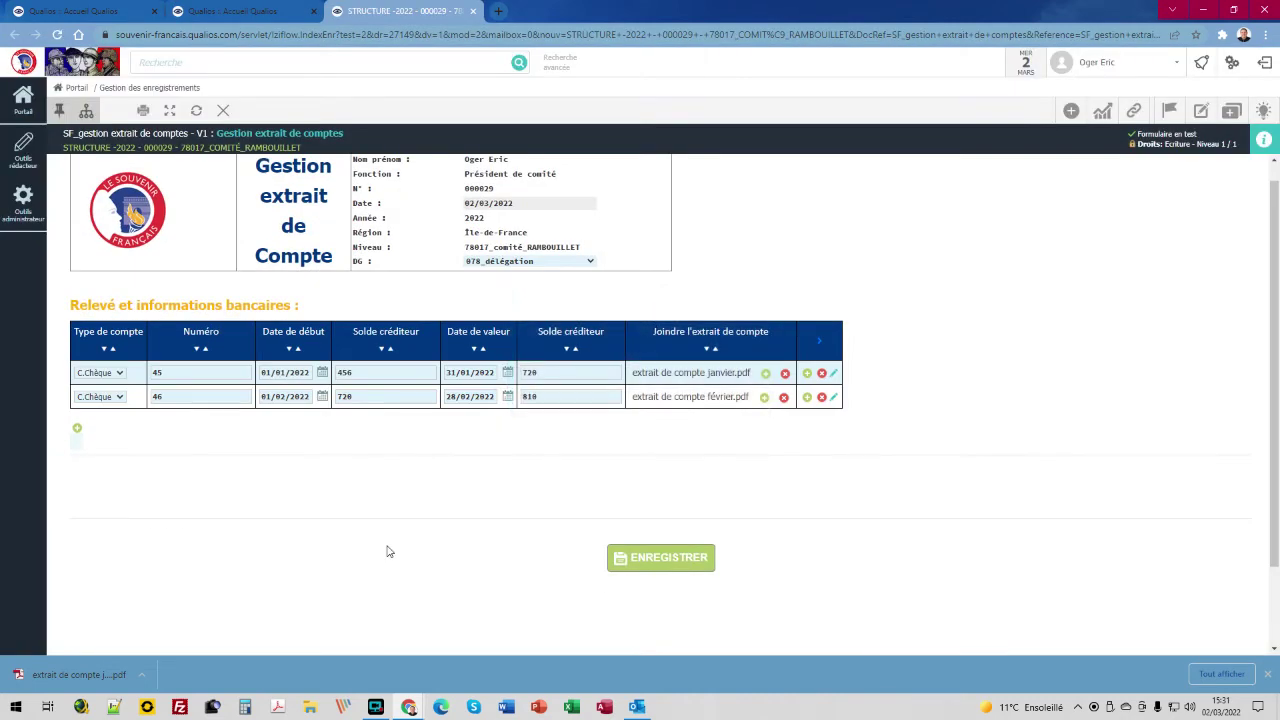
pyautogui.scroll(1, 363, 449)
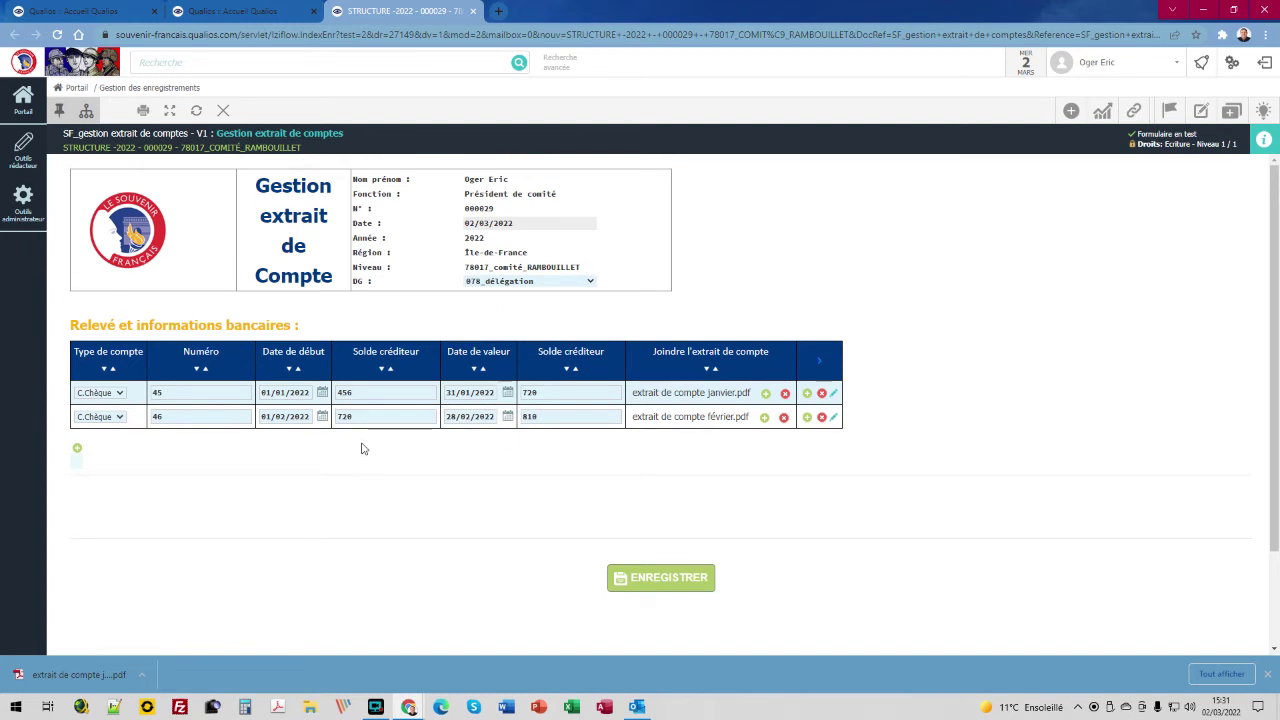
# Add a third statement row of type C.Chèque with number 47.
pyautogui.click(806, 418)
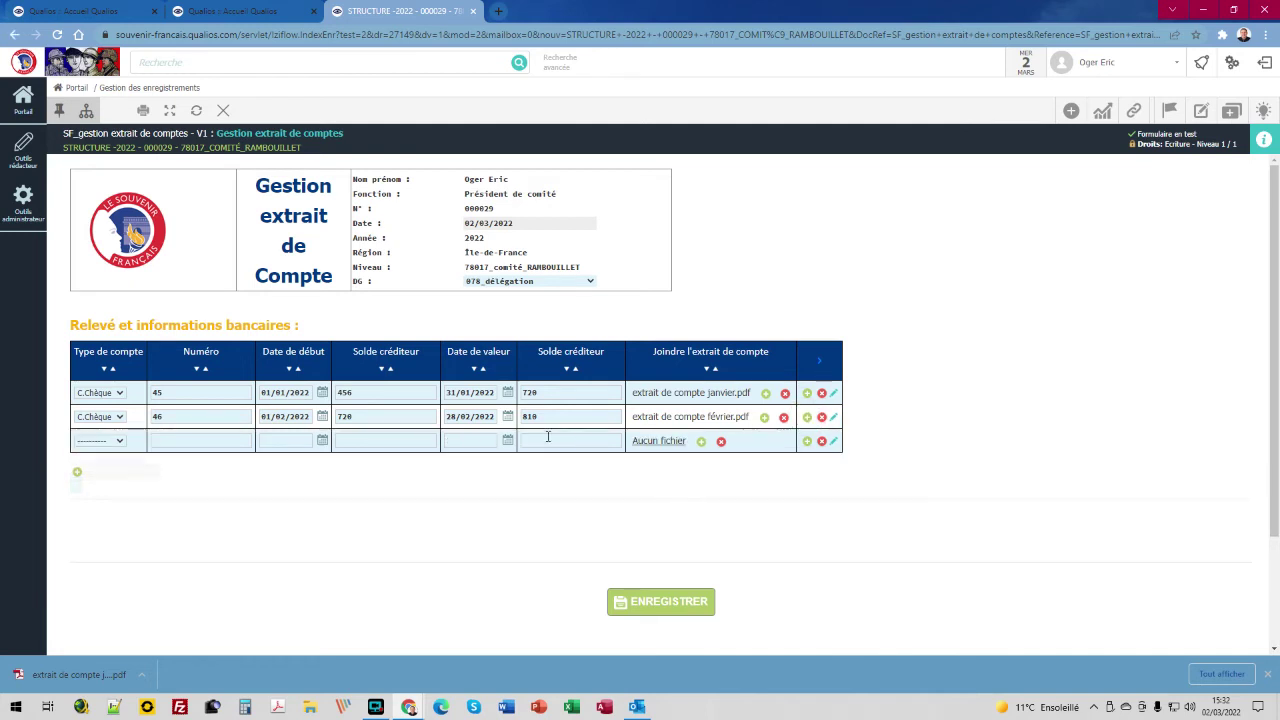
pyautogui.click(100, 441)
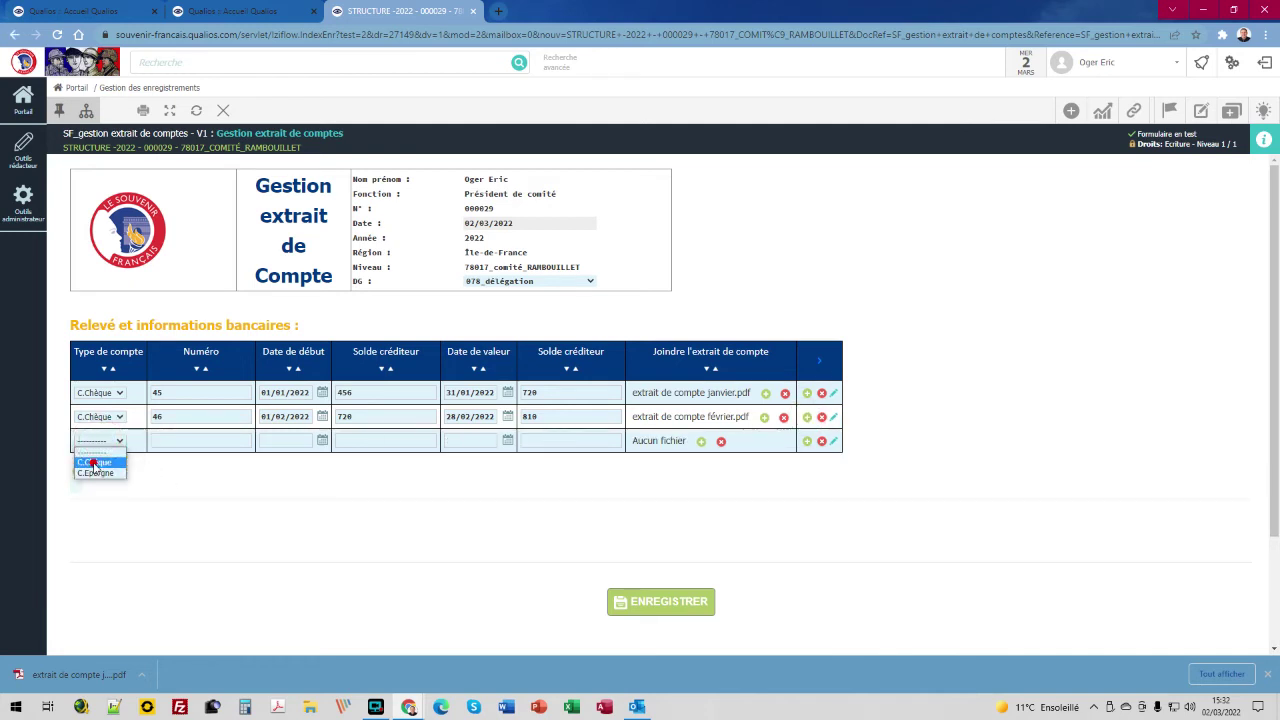
pyautogui.click(95, 462)
pyautogui.click(180, 440)
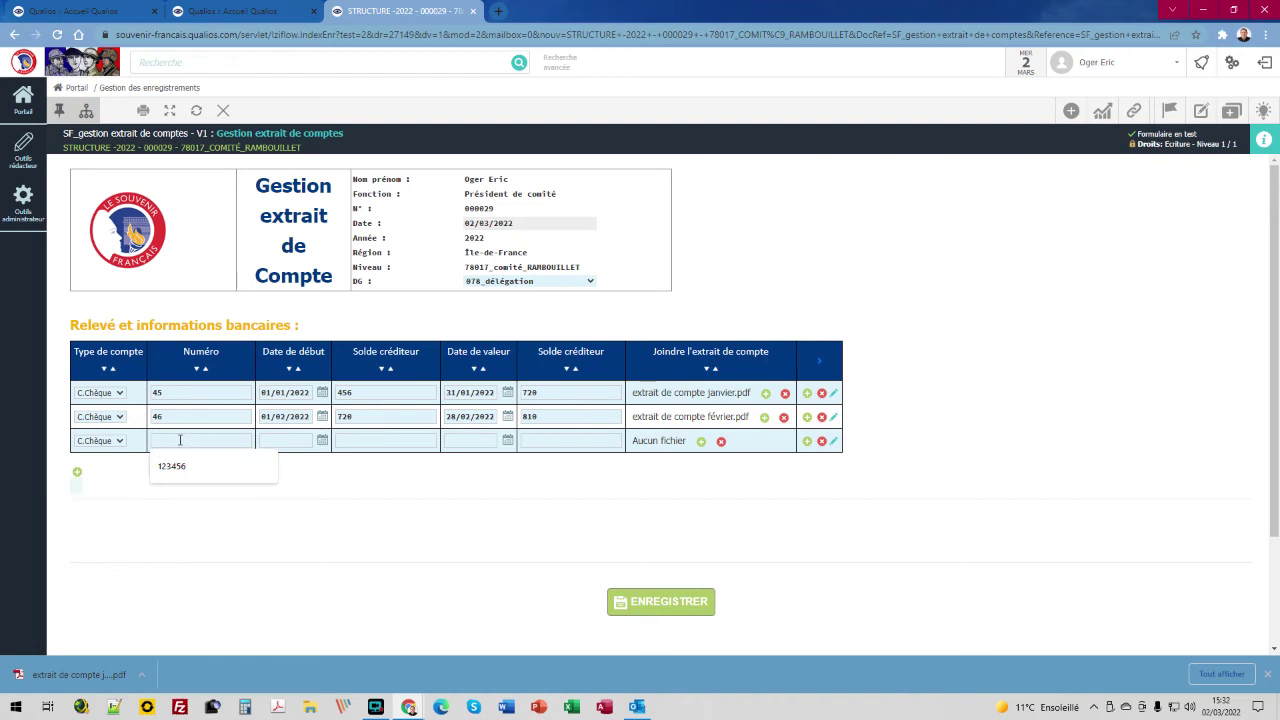
pyautogui.write('47')
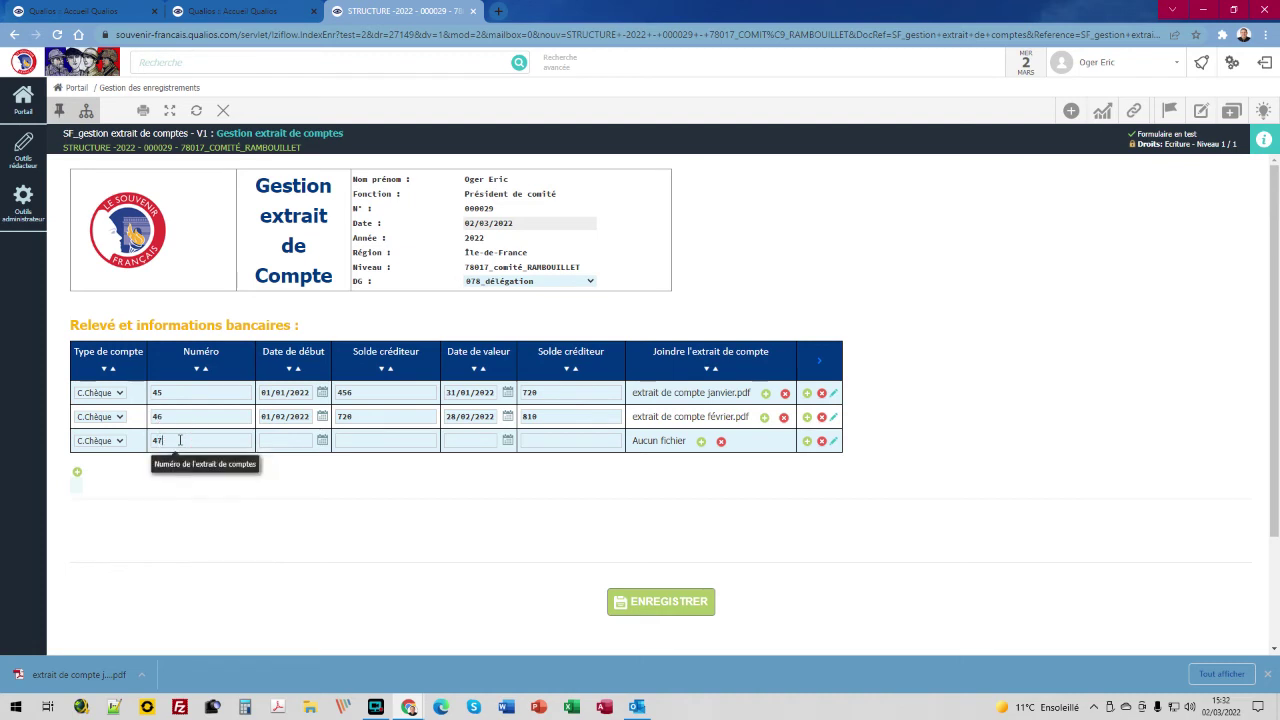
# Set the third statement row's start date to 01/03/2022 and its opening credit balance to 810.
pyautogui.click(271, 438)
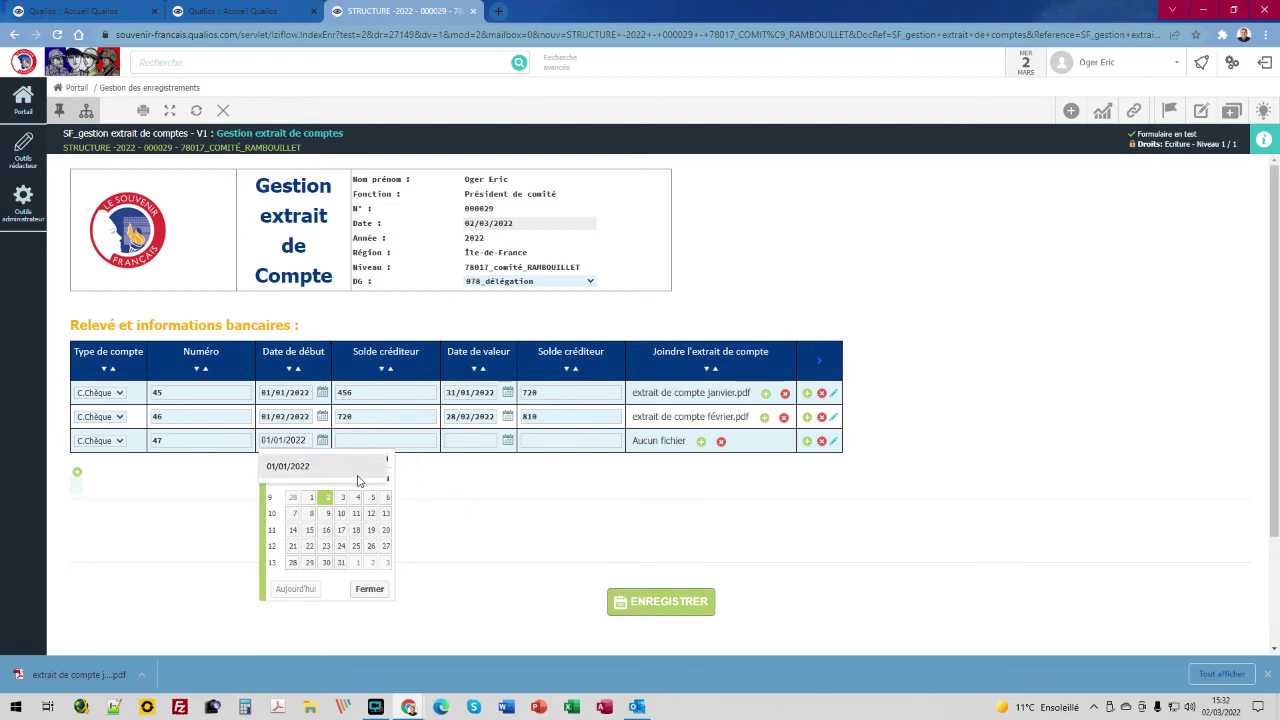
pyautogui.write('01032')
pyautogui.press('BackSpace')
pyautogui.press('BackSpace')
pyautogui.write('01/03/2022')
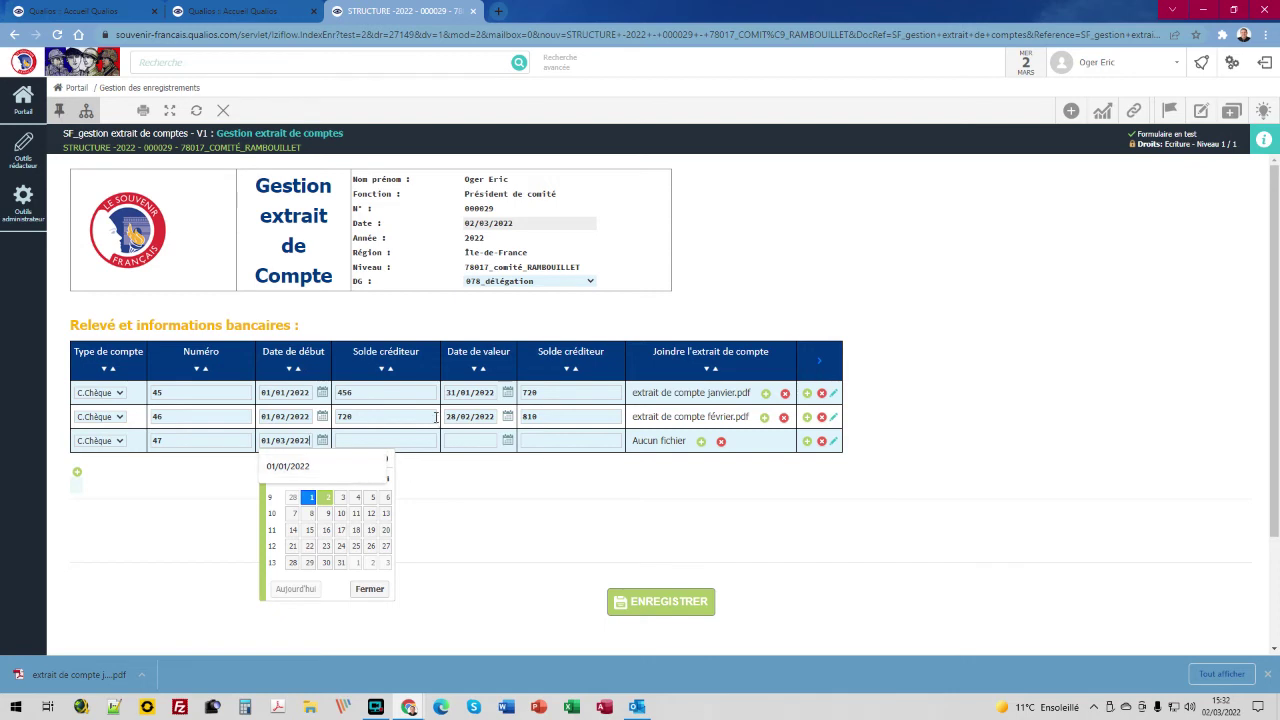
pyautogui.click(361, 441)
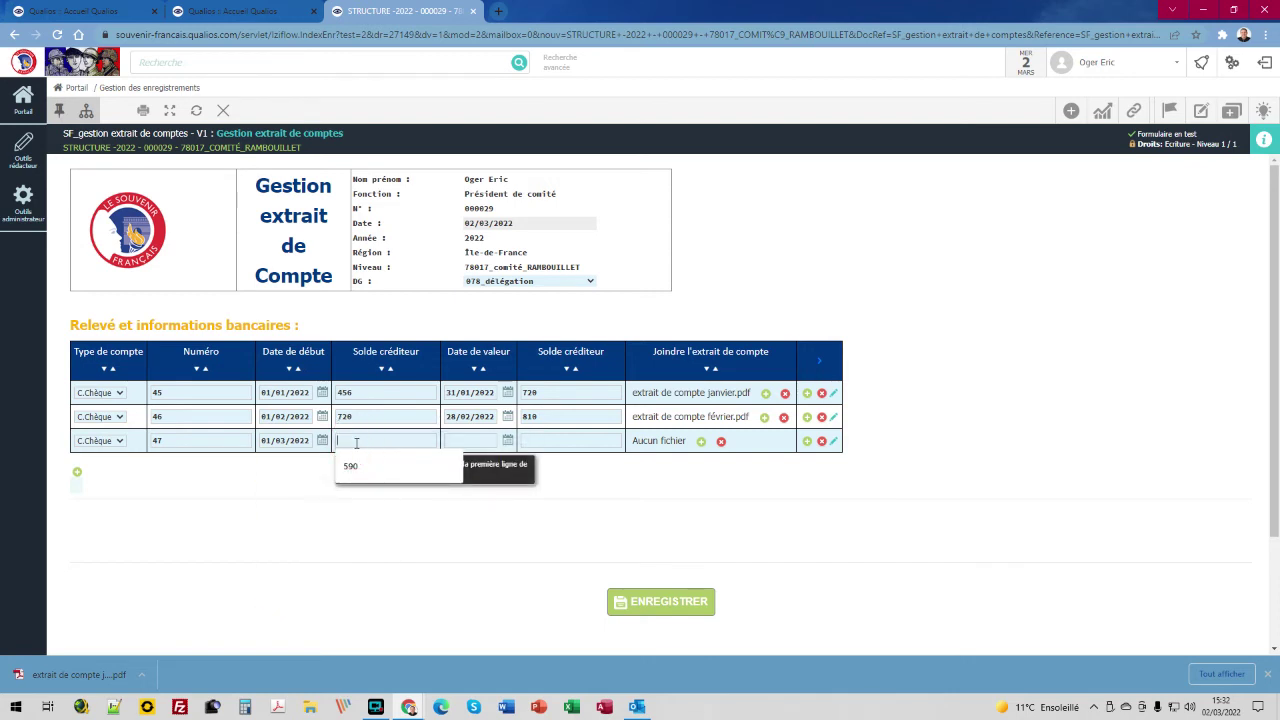
pyautogui.write('810')
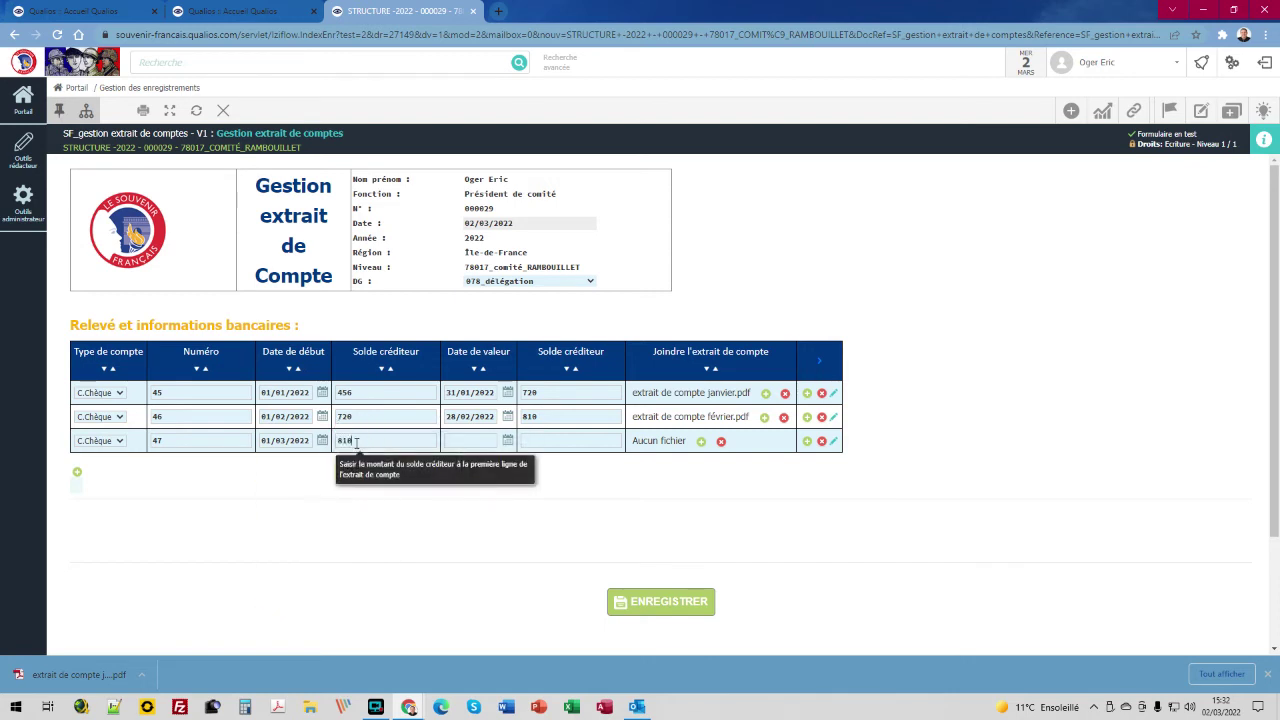
# Set the third statement row's value date to 31/03/2022 and its closing credit balance to 920.
pyautogui.click(457, 440)
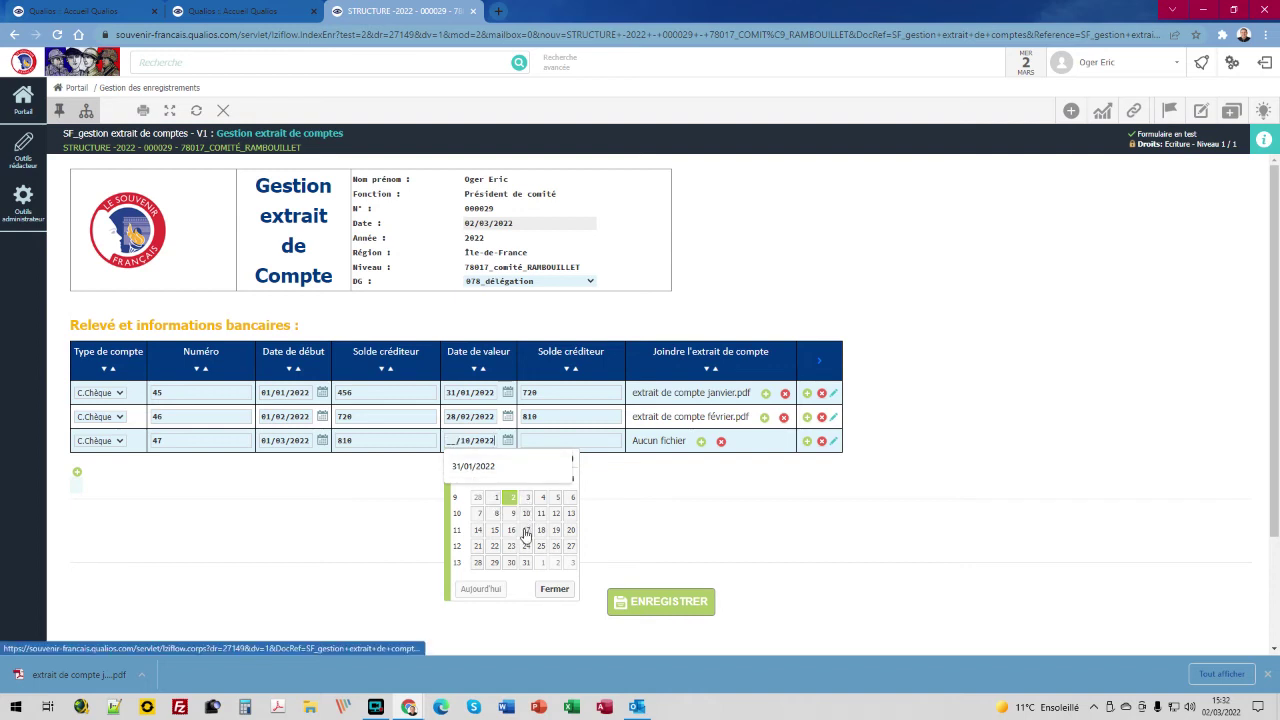
pyautogui.click(527, 563)
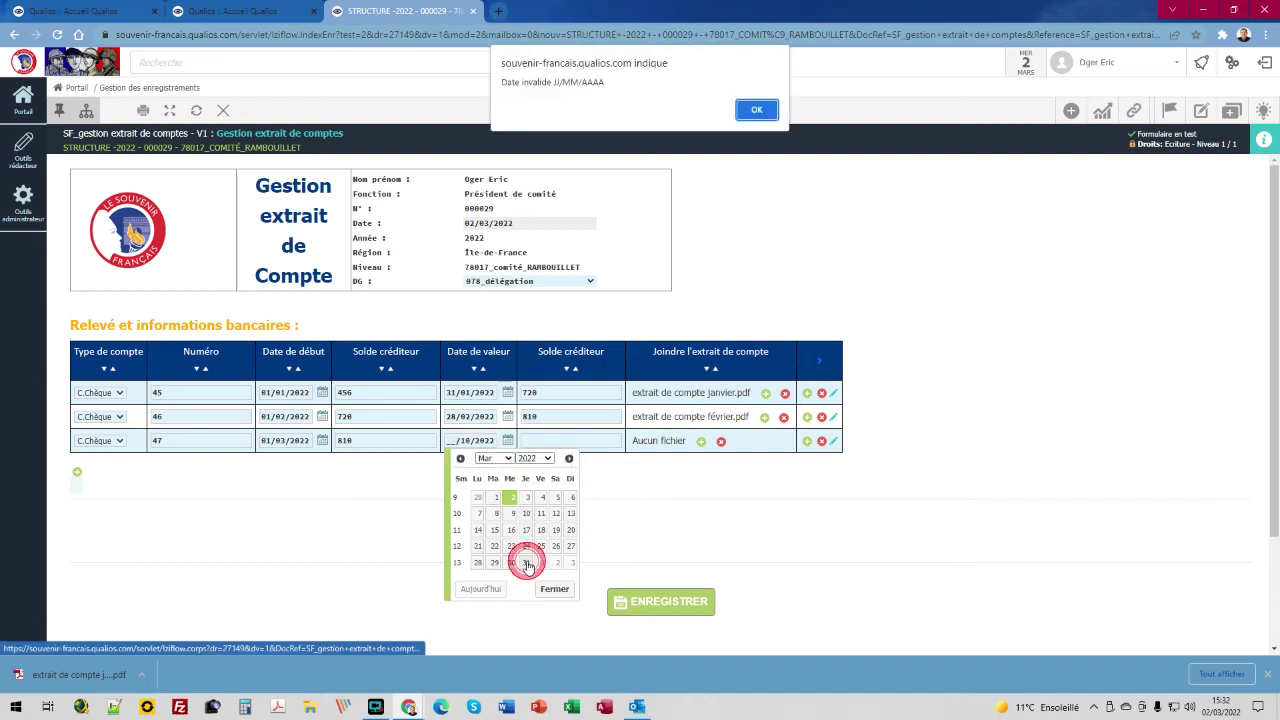
pyautogui.click(757, 109)
pyautogui.click(526, 562)
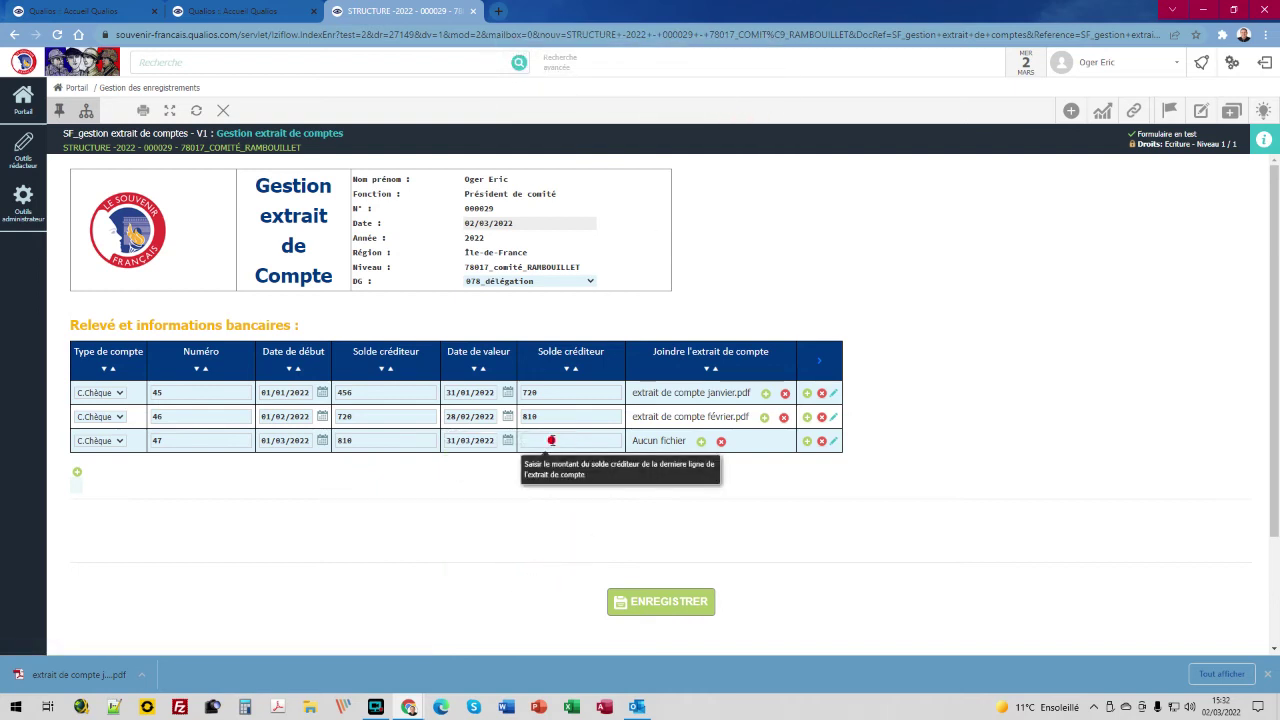
pyautogui.click(546, 438)
pyautogui.write('9')
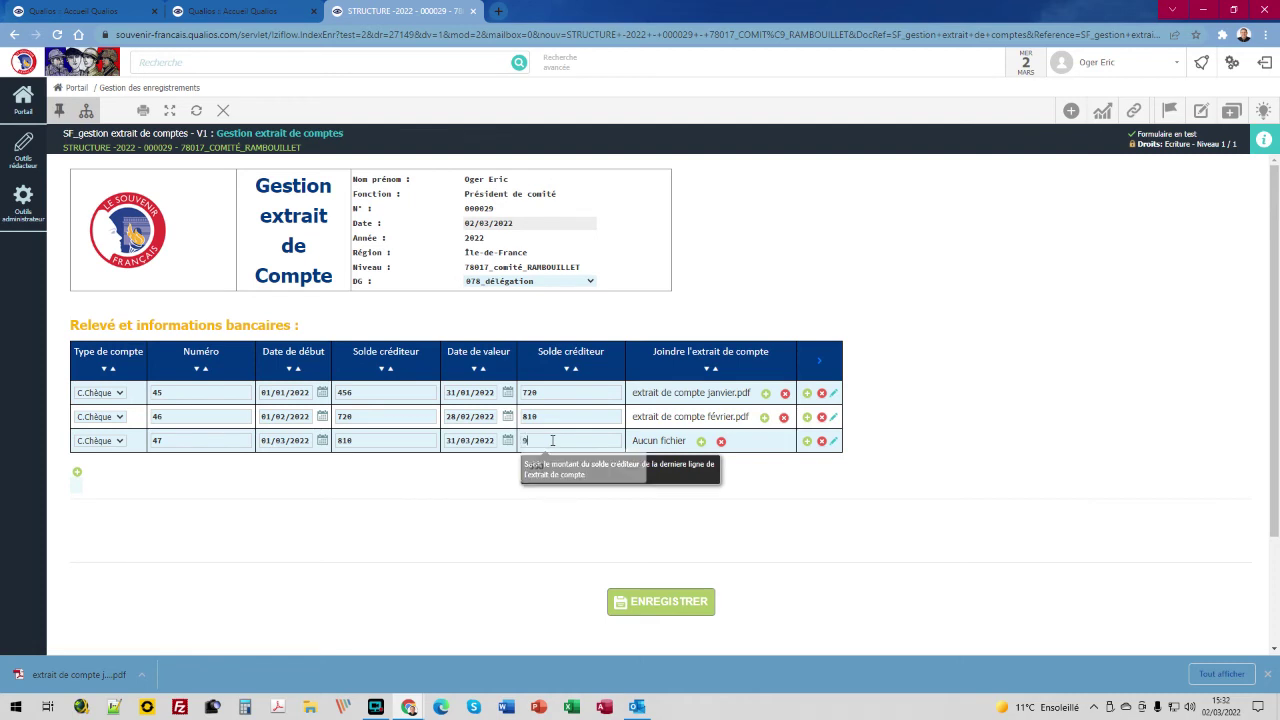
pyautogui.write('20')
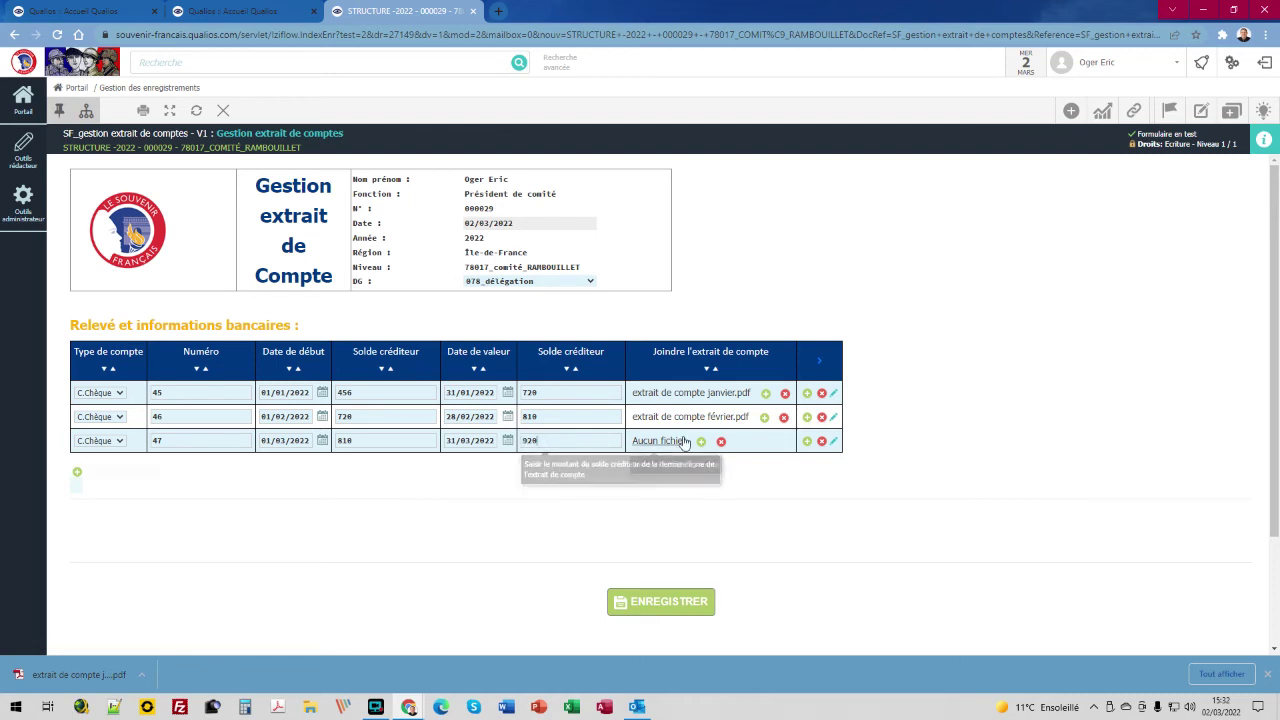
# Attach the file extrait de compte janvier (1).pdf from the Téléchargements folder to the third statement row.
pyautogui.click(701, 441)
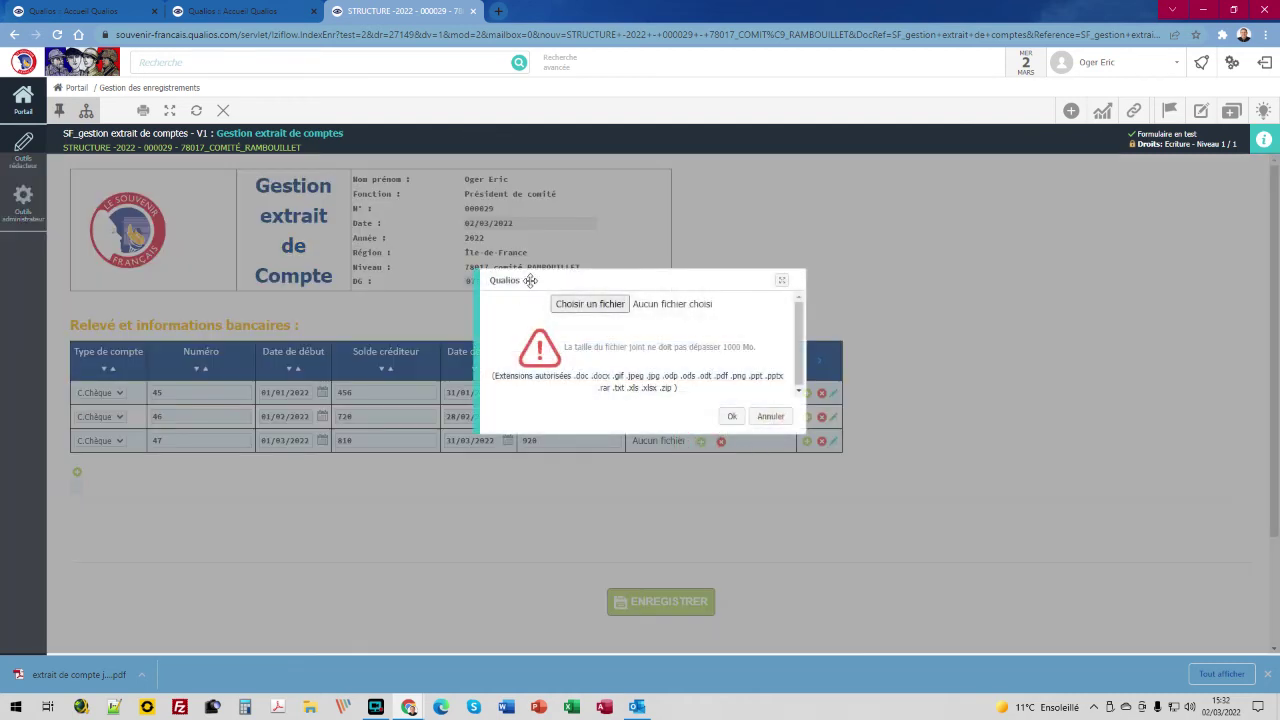
pyautogui.click(562, 308)
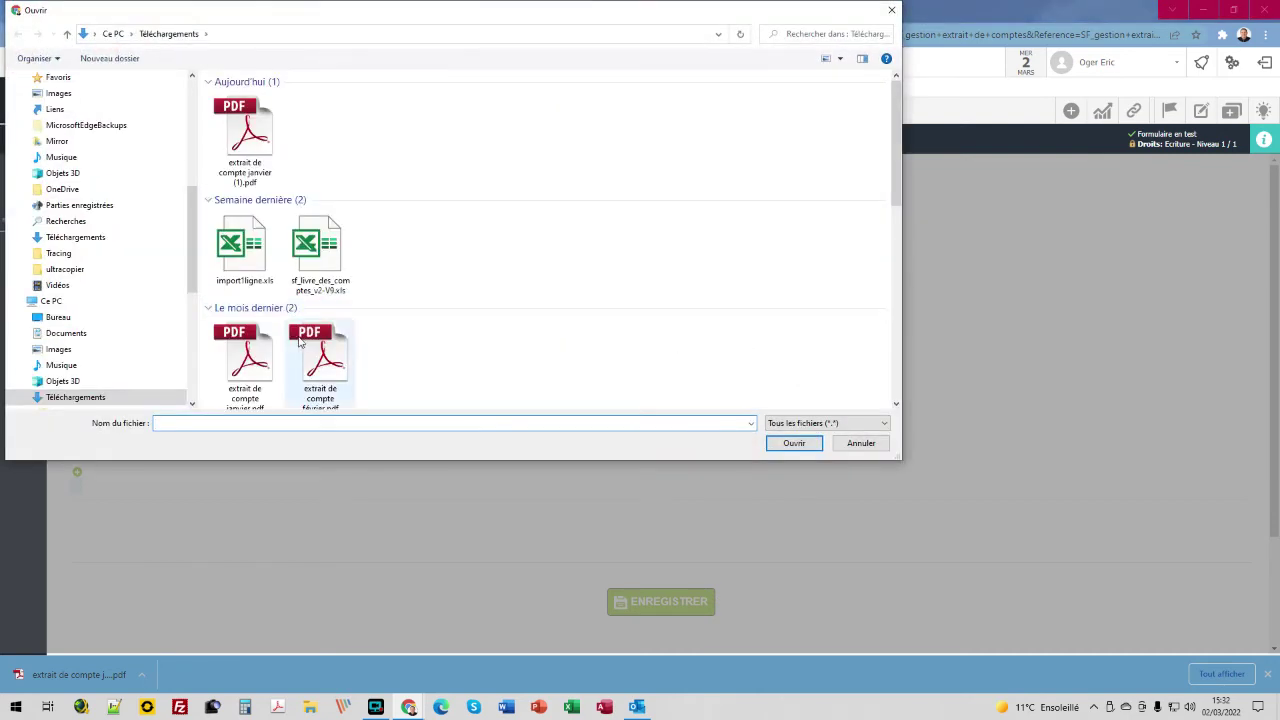
pyautogui.doubleClick(240, 142)
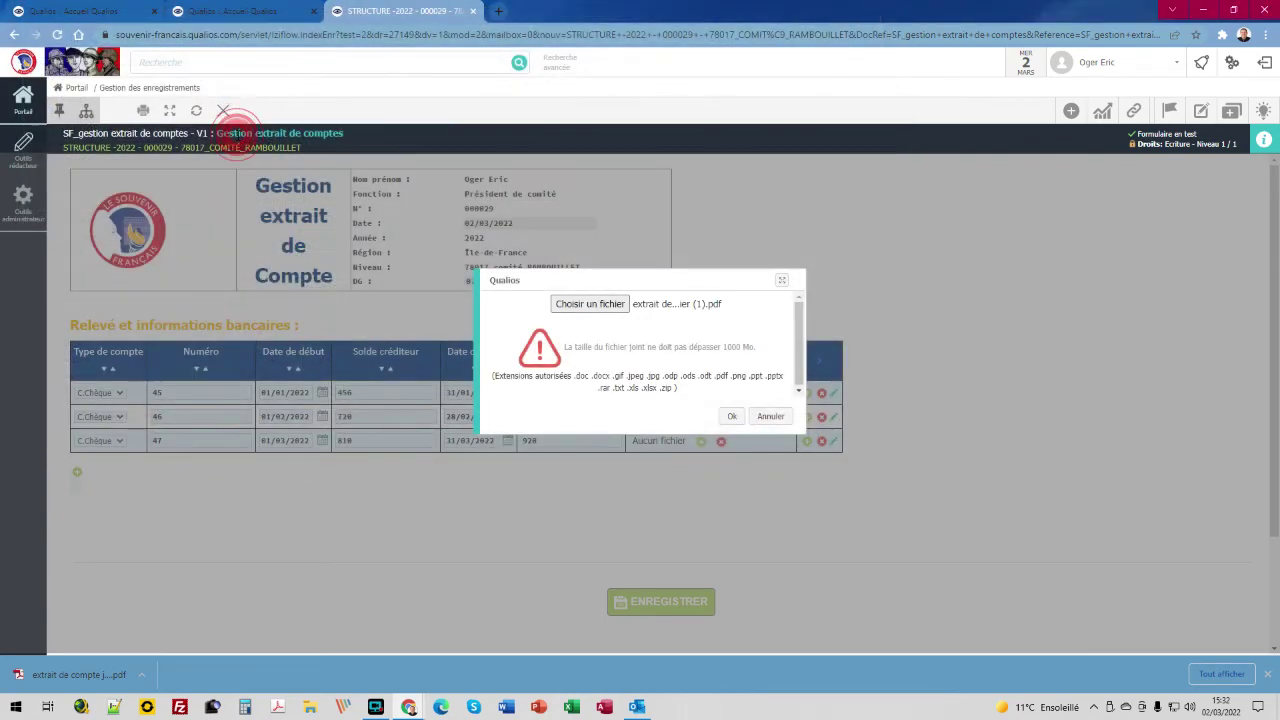
pyautogui.click(733, 416)
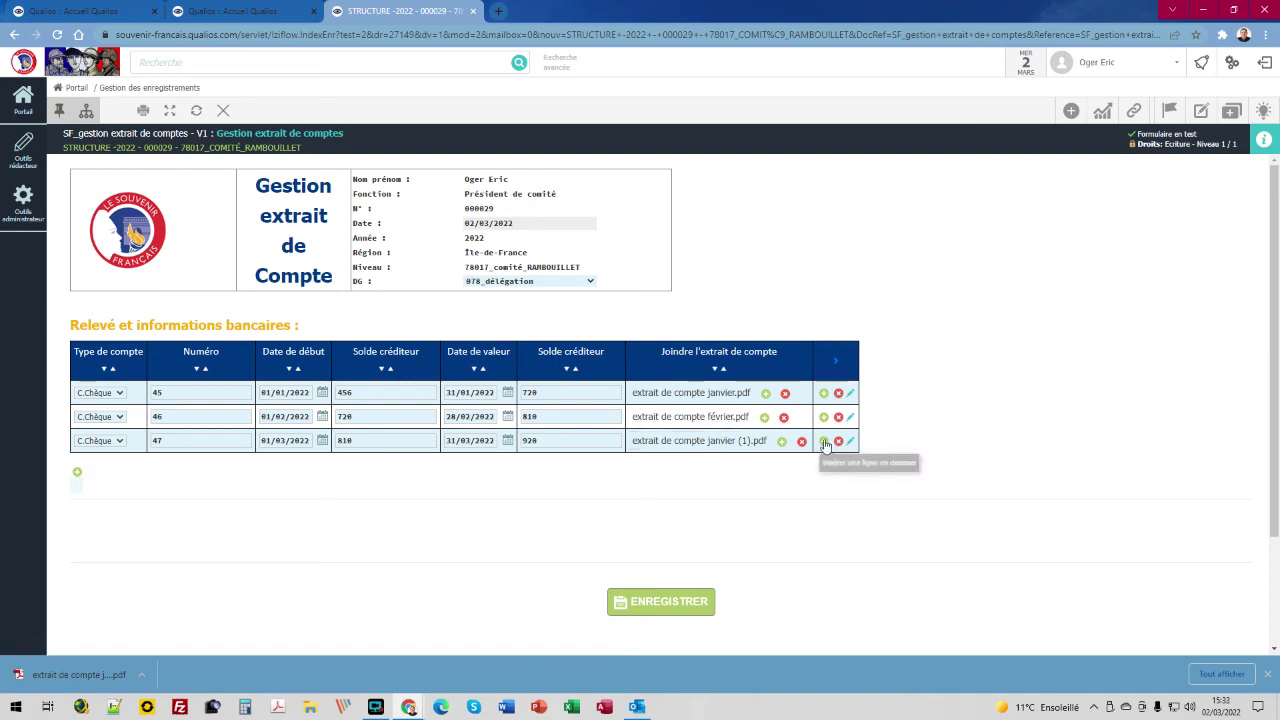
# Add a fourth statement row of type C.Epargne with number 78.
pyautogui.click(823, 441)
pyautogui.click(74, 467)
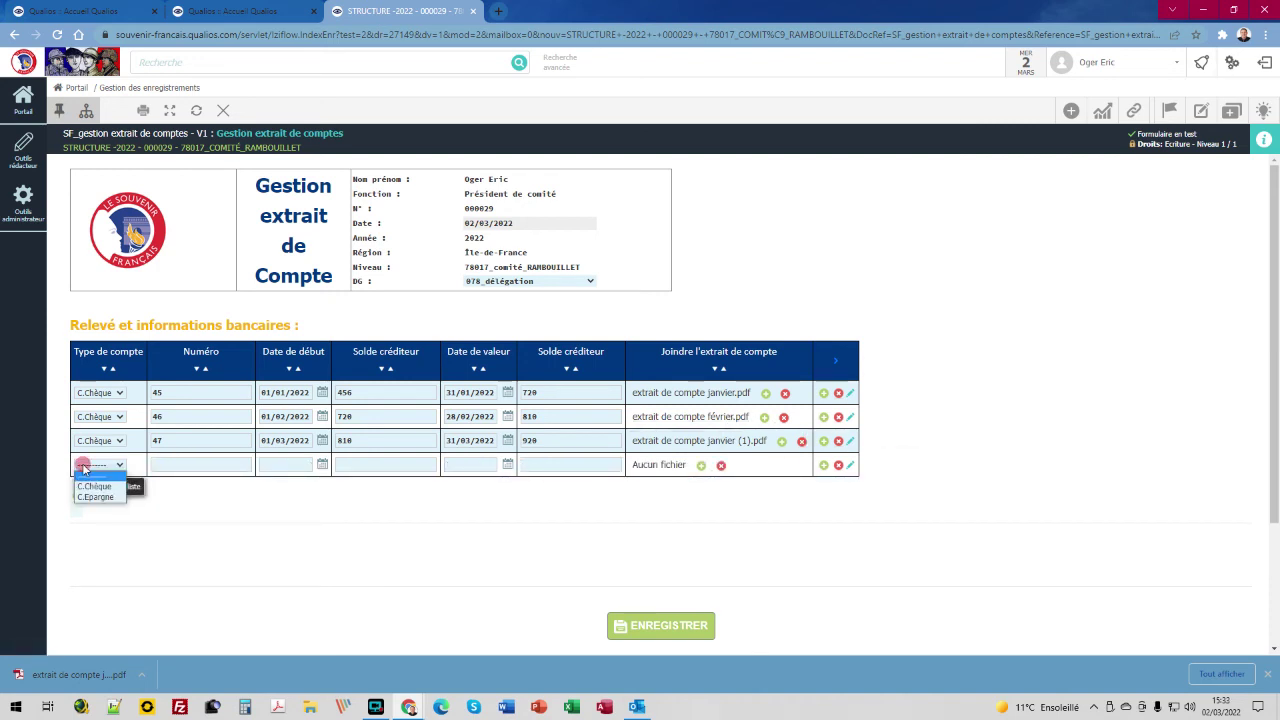
pyautogui.click(89, 503)
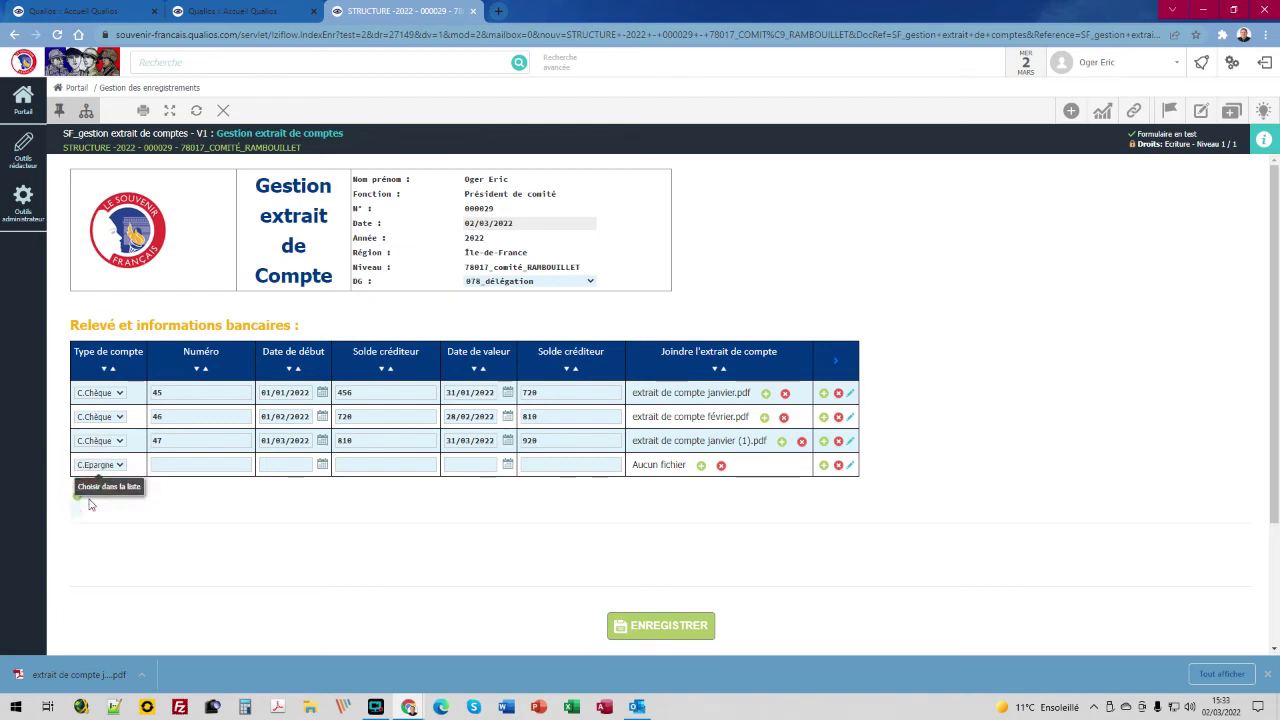
pyautogui.click(161, 464)
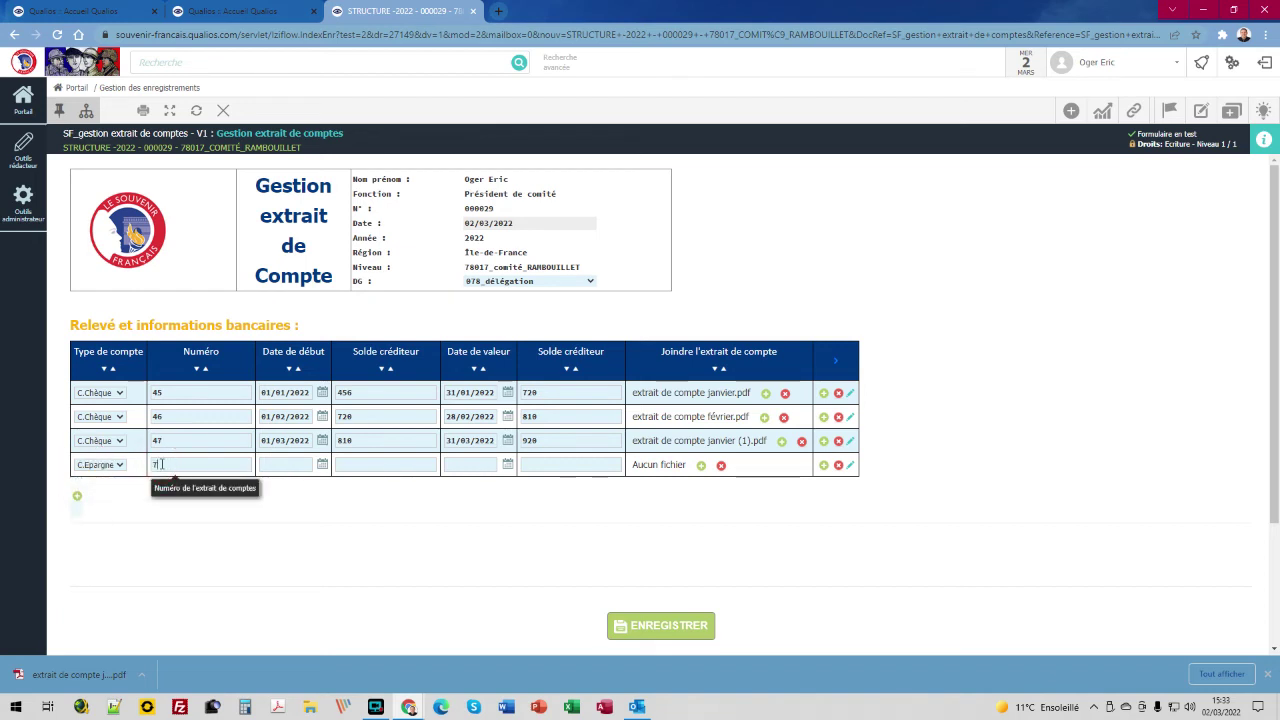
pyautogui.write('78')
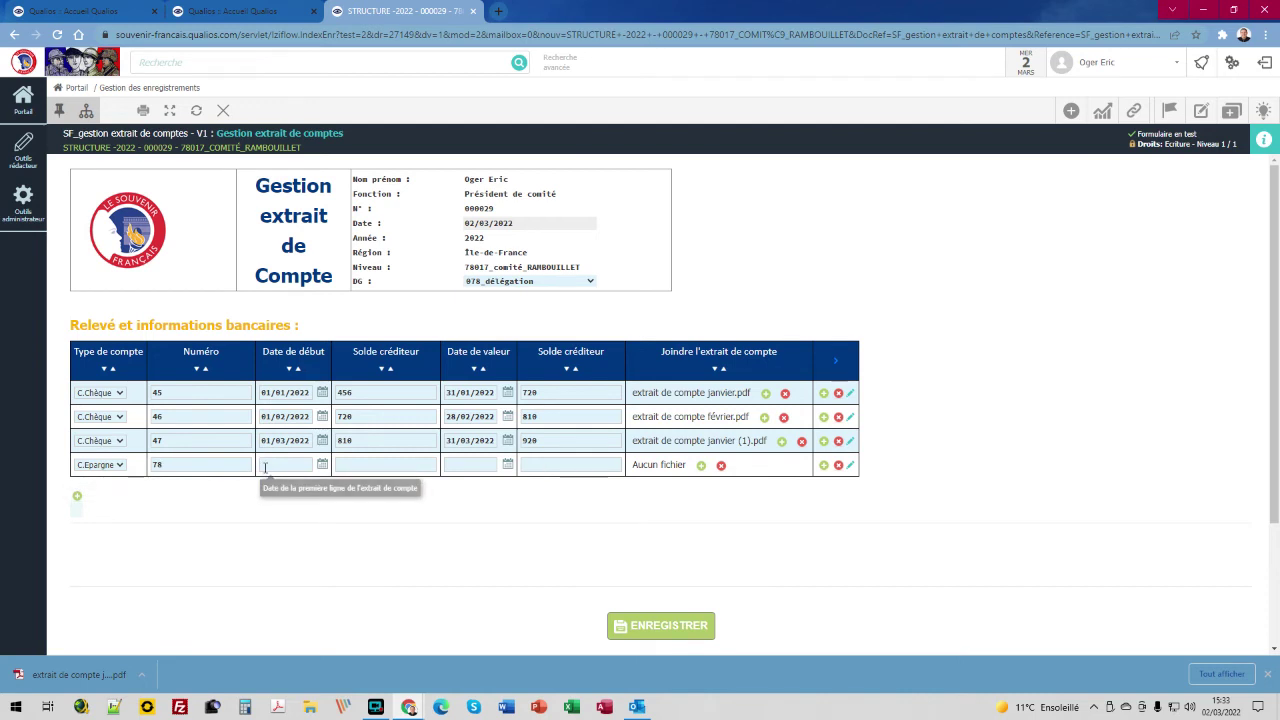
# Set the fourth statement row's start date to 01/01/2022 and its opening credit balance to 523.
pyautogui.click(265, 465)
pyautogui.click(265, 462)
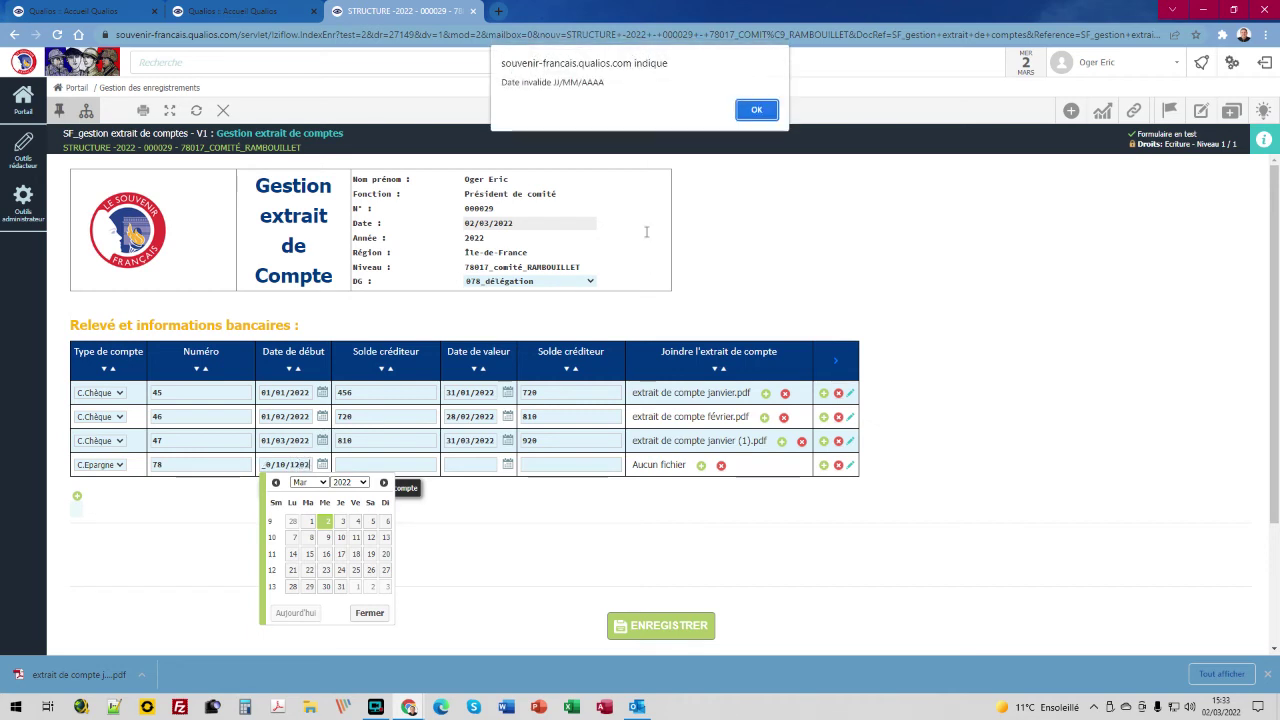
pyautogui.click(745, 110)
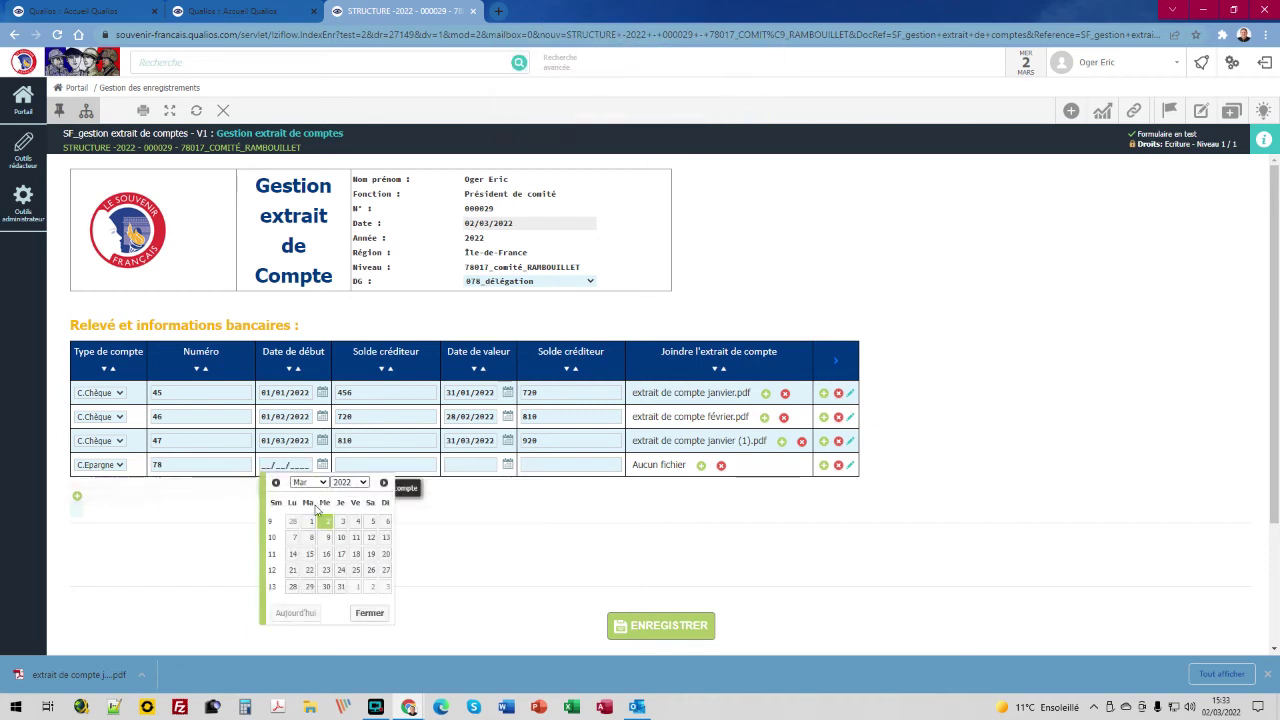
pyautogui.click(306, 483)
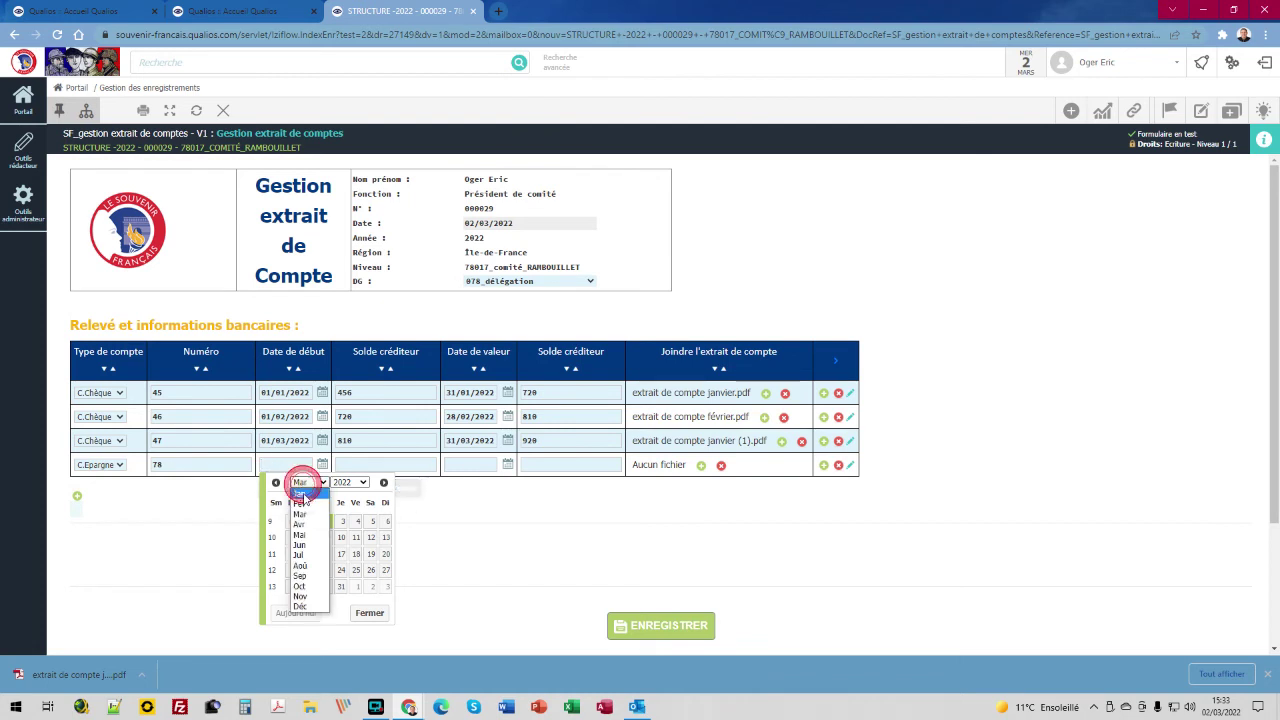
pyautogui.click(302, 495)
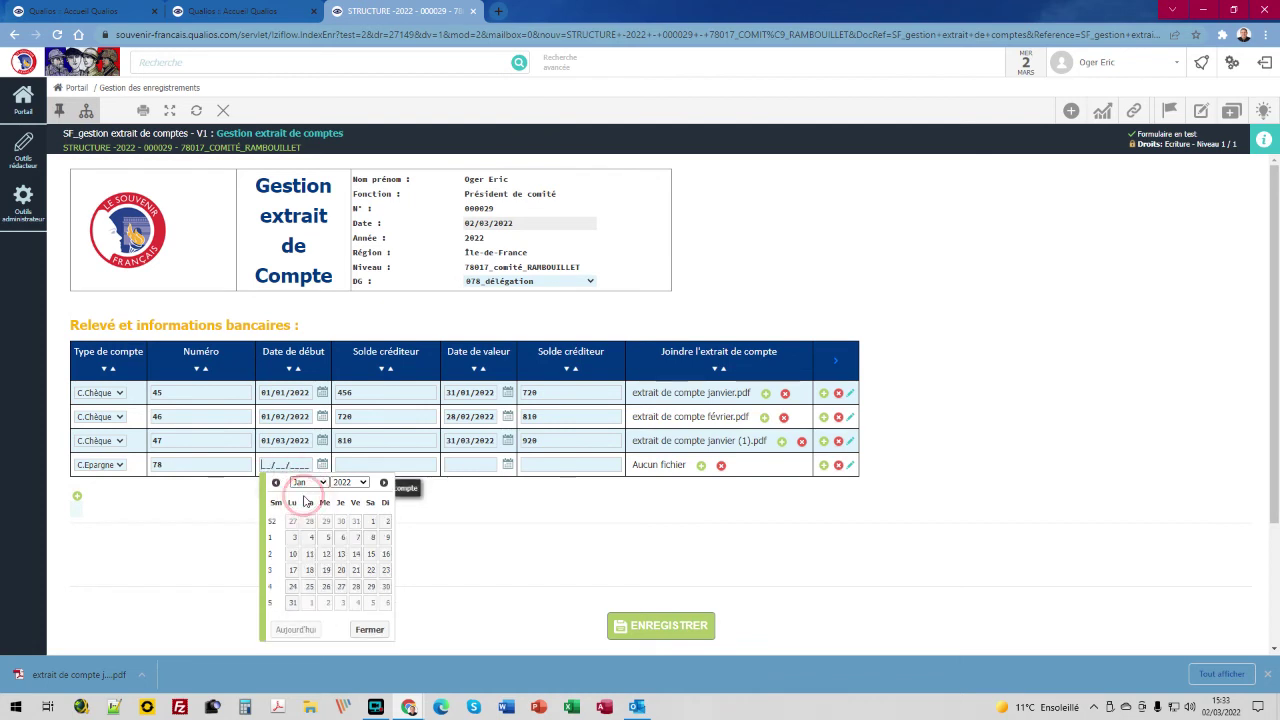
pyautogui.click(371, 521)
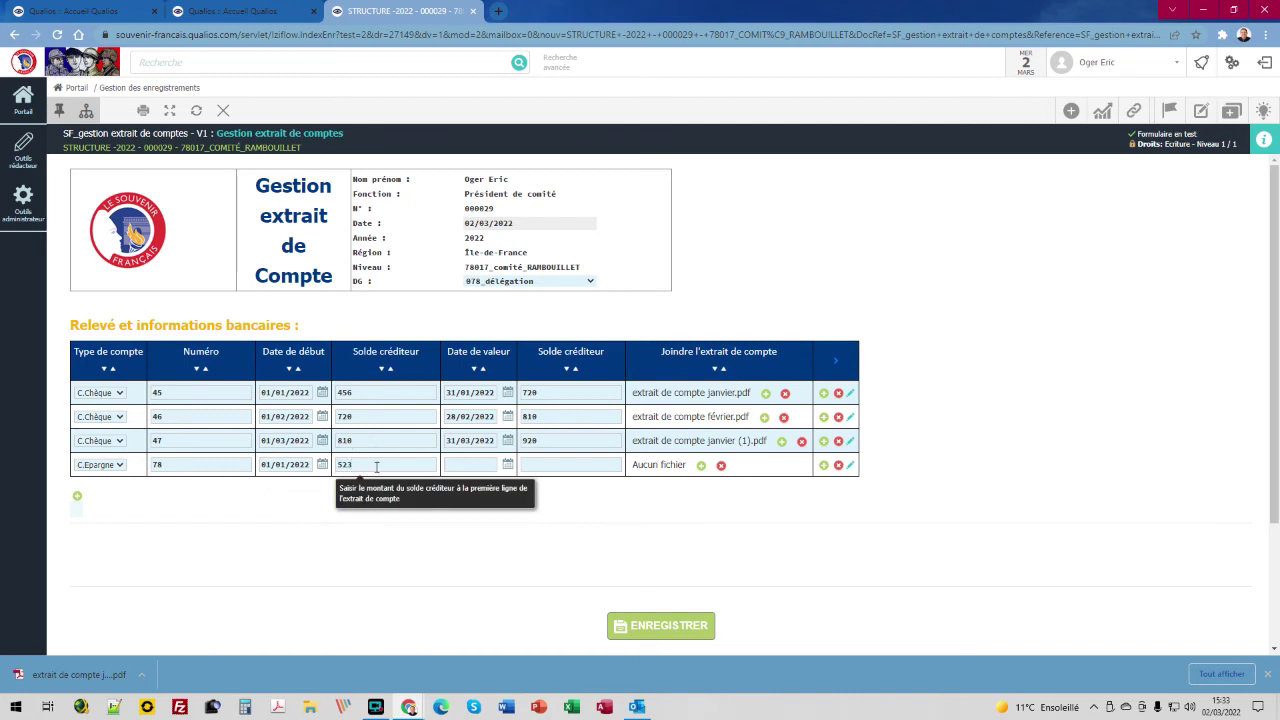
# Set the fourth statement row's value date to 31/01/2022 and its closing credit balance to 700.
pyautogui.click(509, 466)
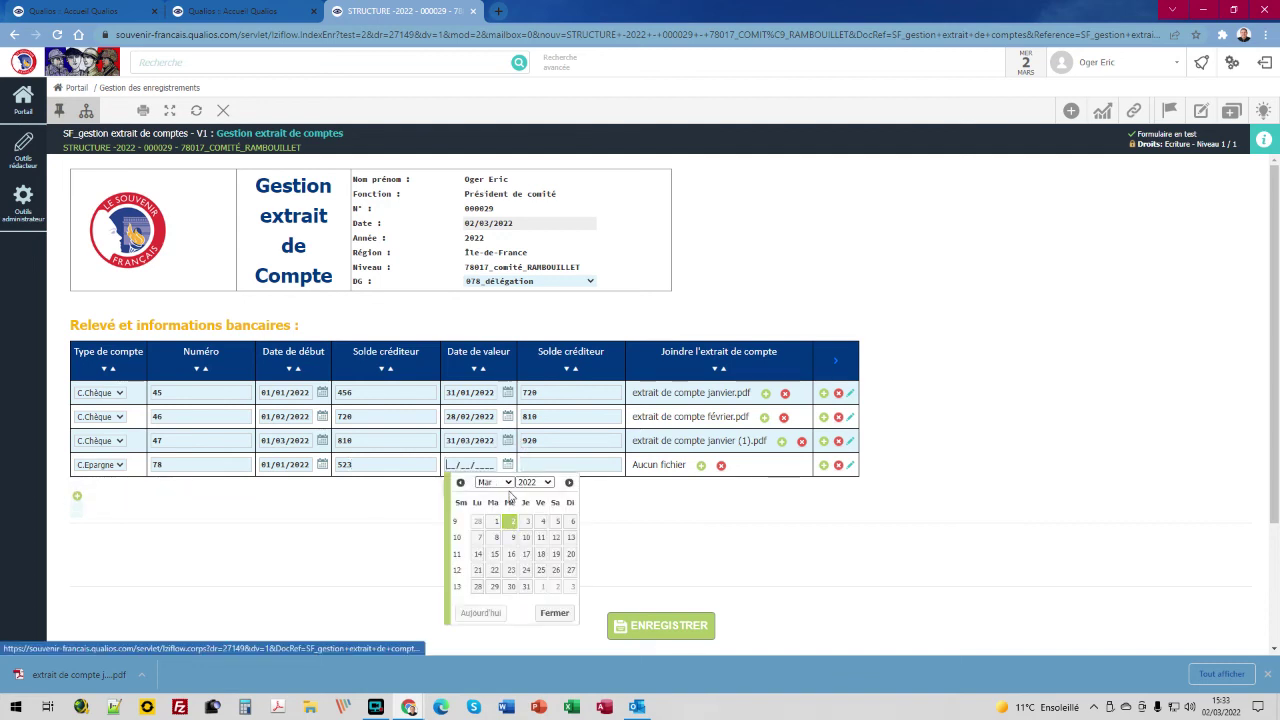
pyautogui.click(497, 483)
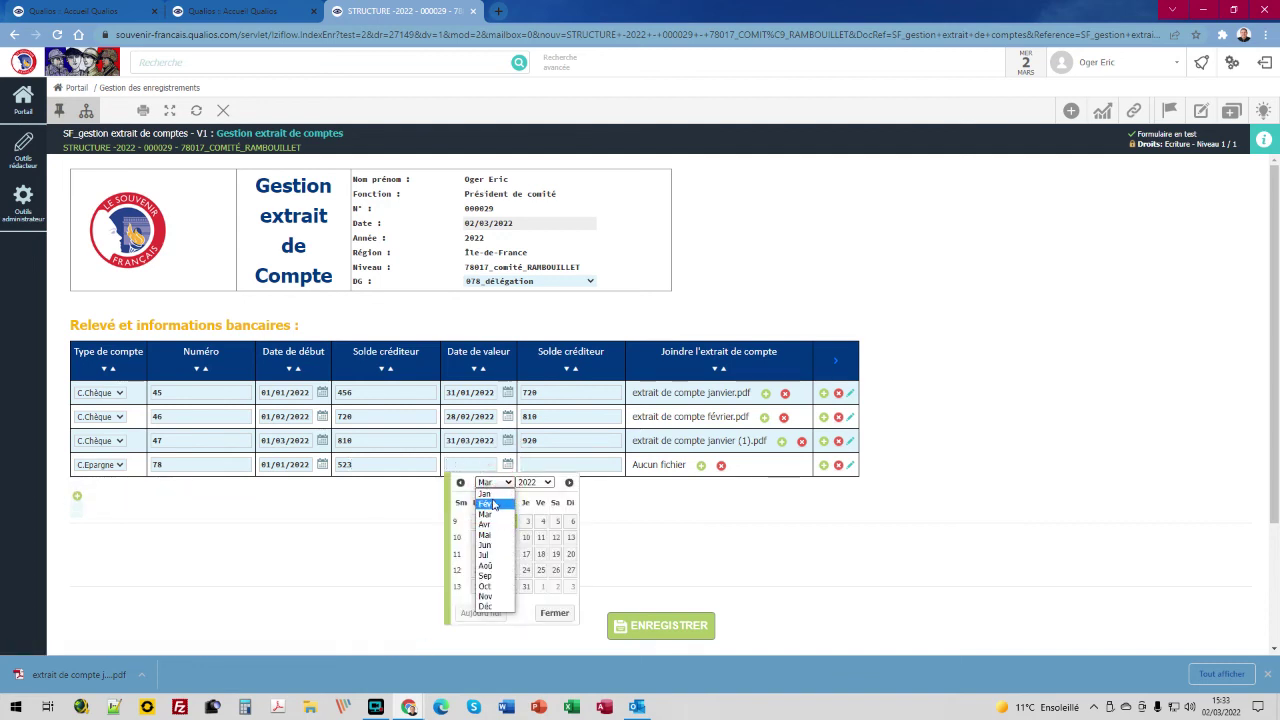
pyautogui.click(484, 494)
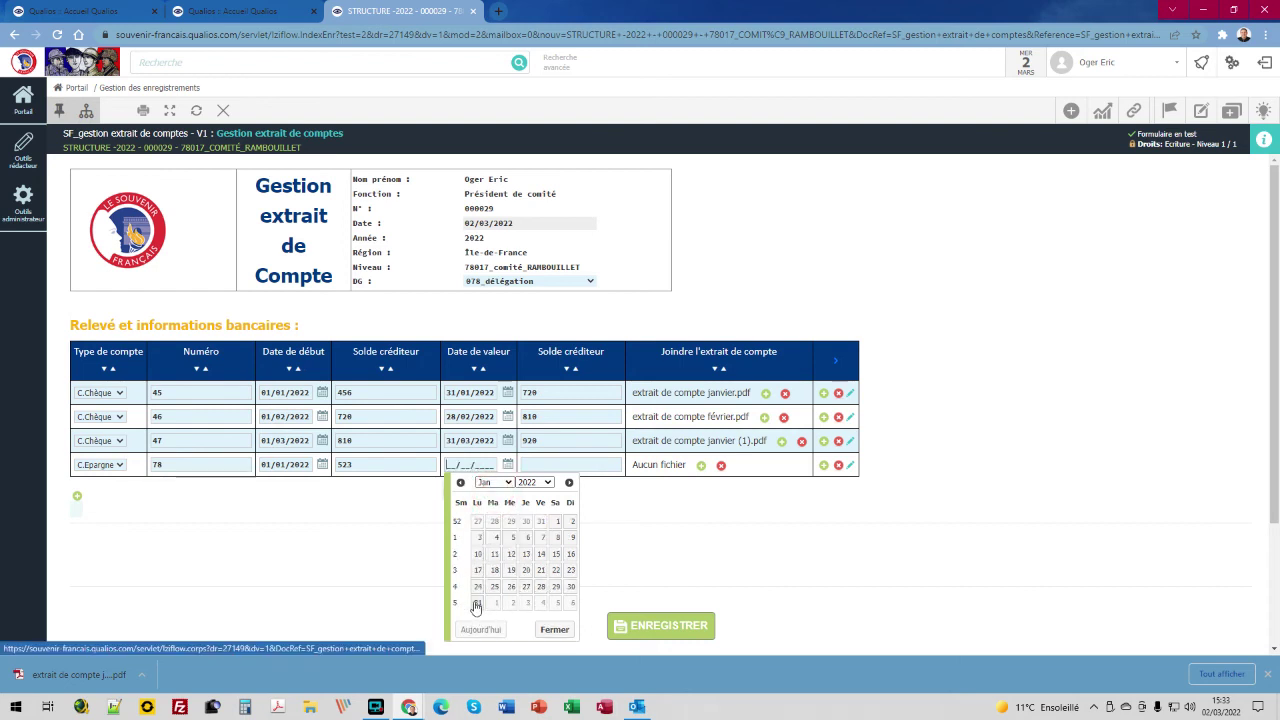
pyautogui.click(476, 605)
pyautogui.click(541, 464)
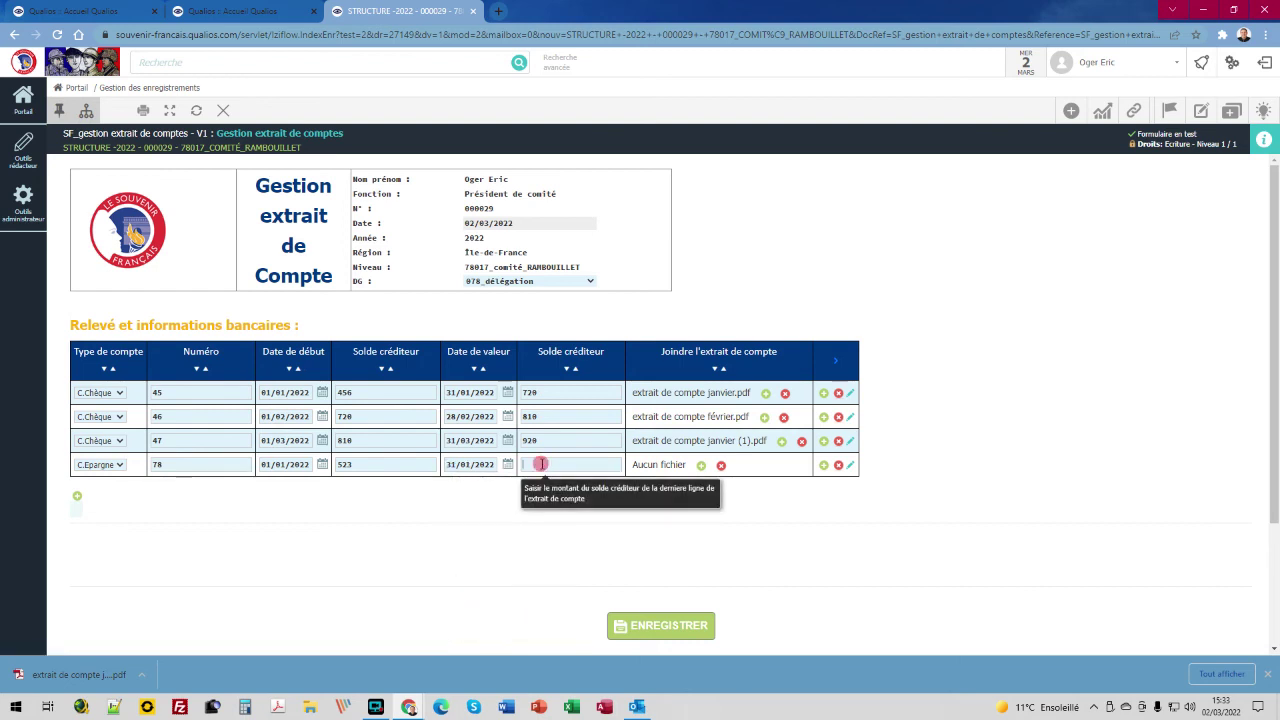
pyautogui.write('700')
# Attach the file extrait de compte février.pdf from the Téléchargements folder to the fourth statement row.
pyautogui.click(703, 466)
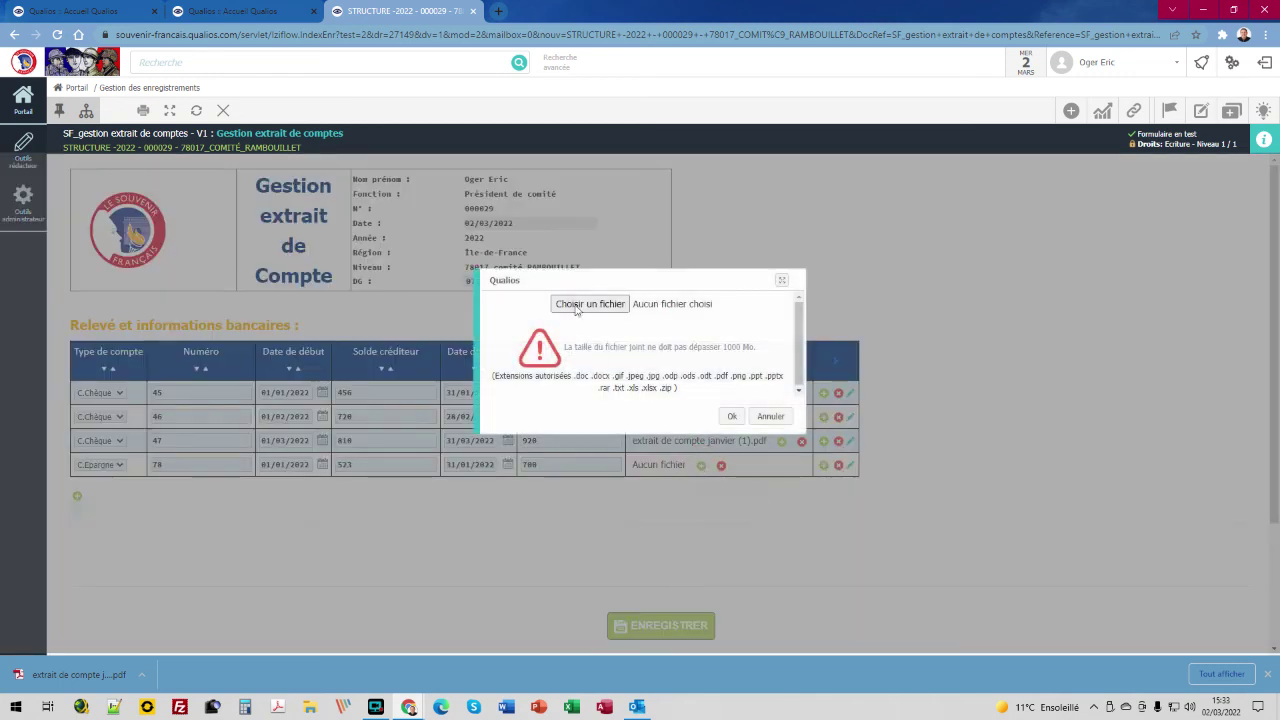
pyautogui.click(585, 309)
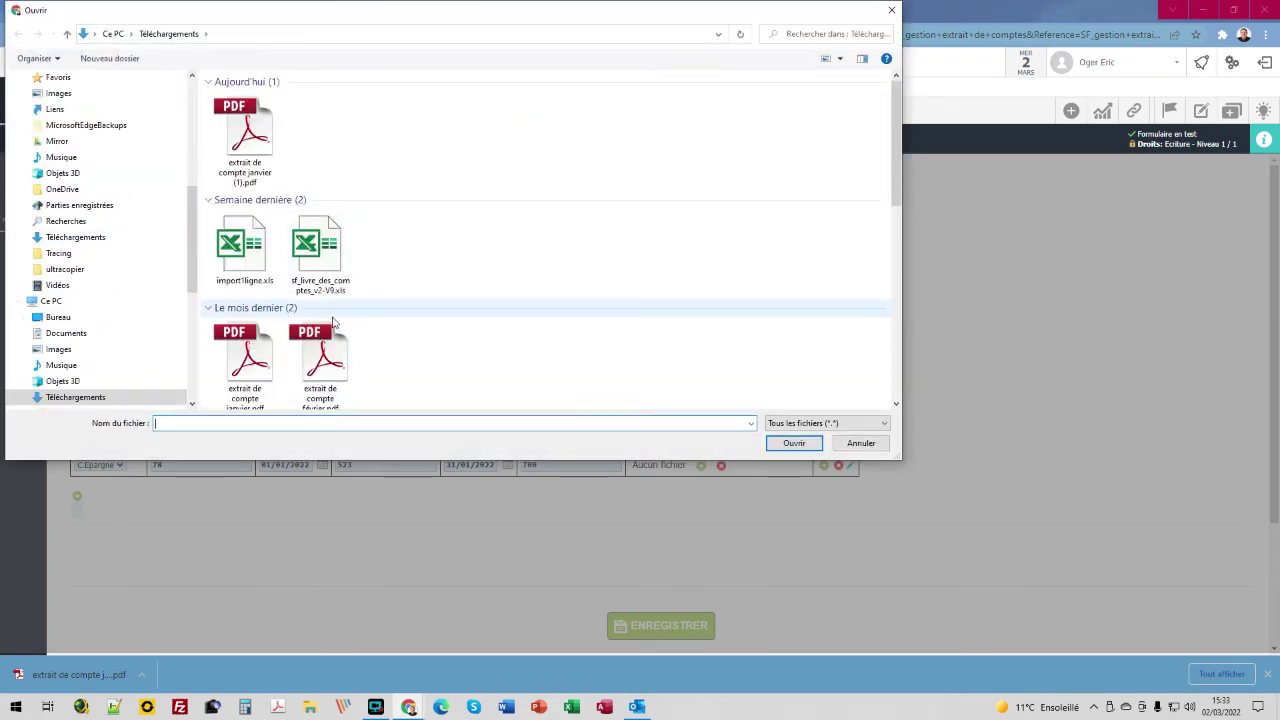
pyautogui.doubleClick(318, 366)
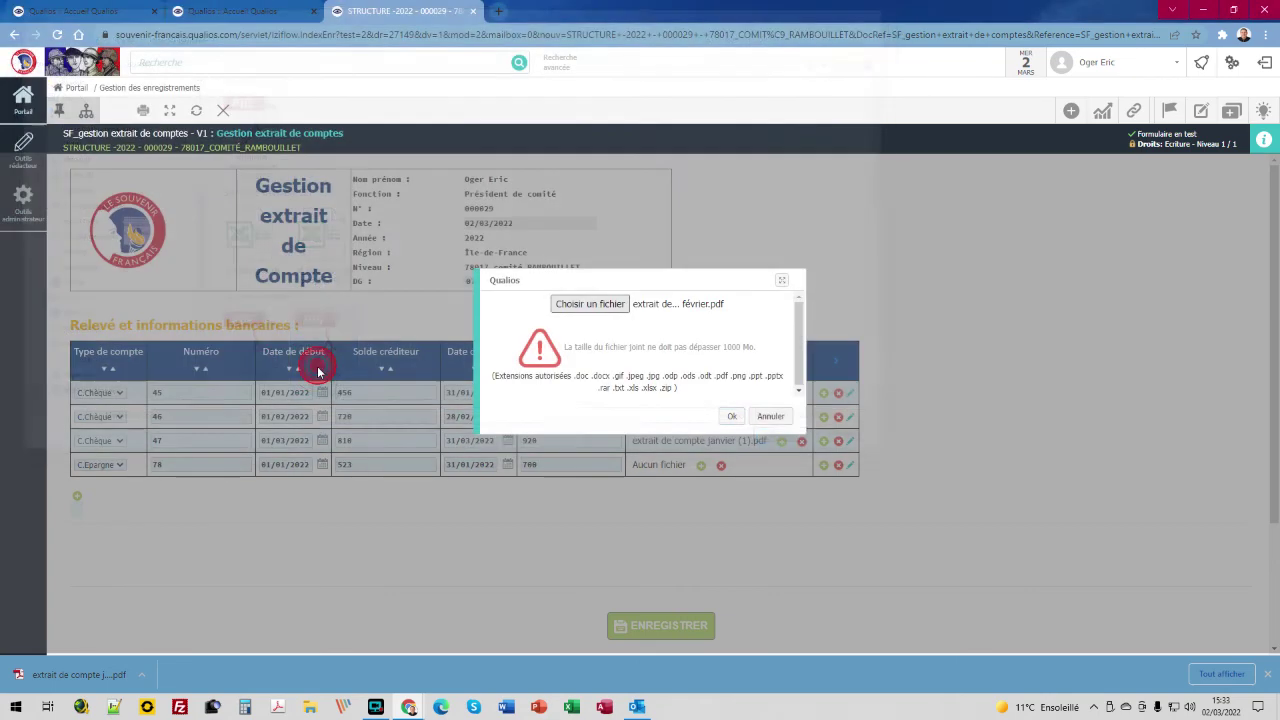
pyautogui.click(731, 416)
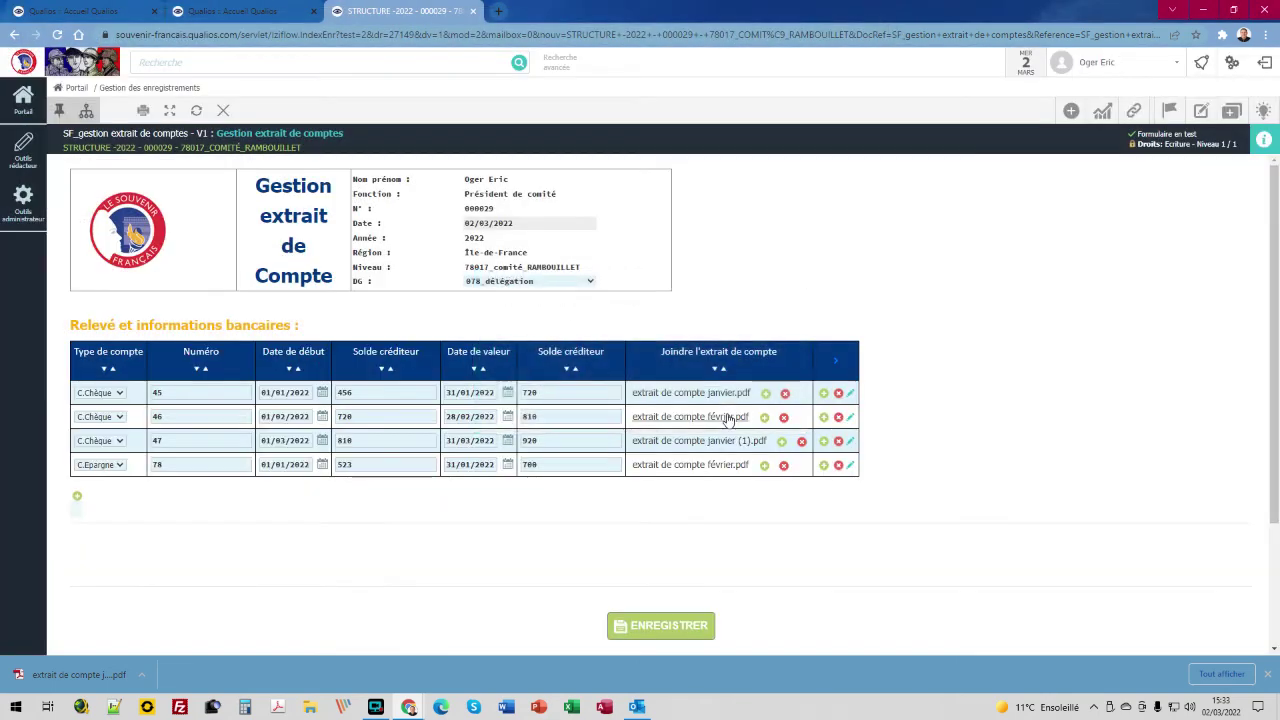
# Save the bank statement form and close it to return to the committee's portal page.
pyautogui.scroll(-2, 688, 566)
pyautogui.click(651, 492)
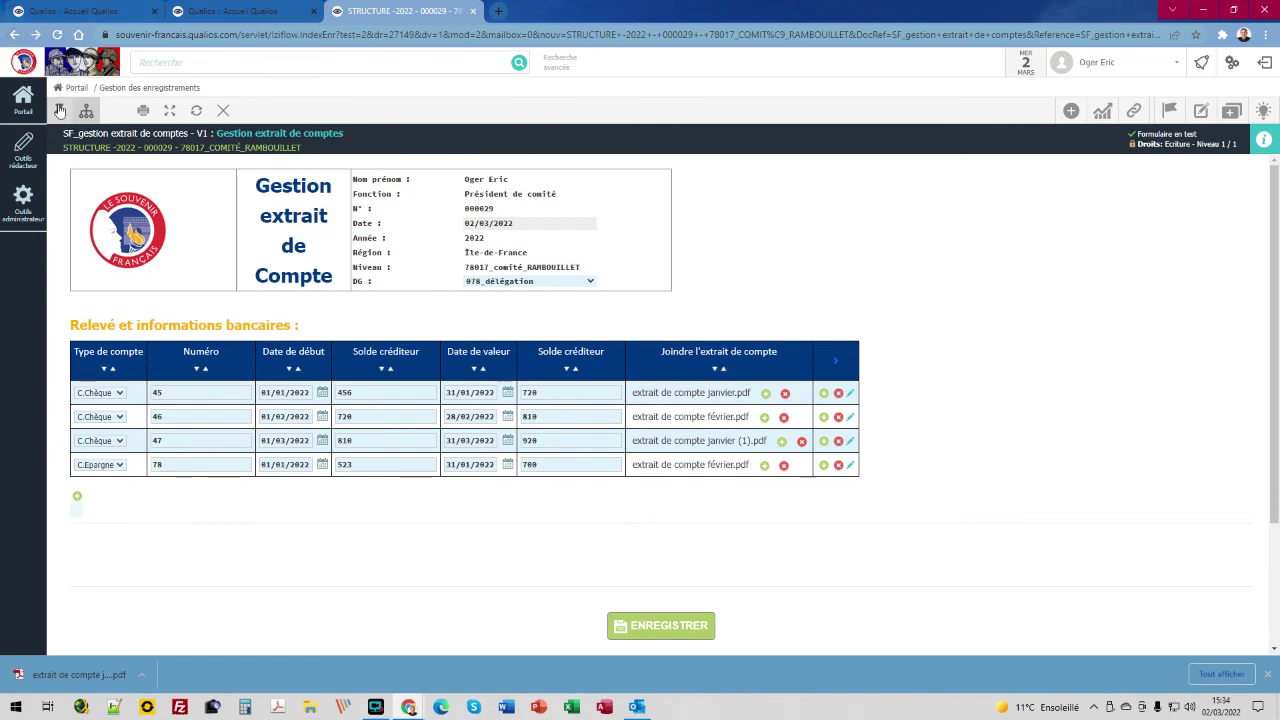
pyautogui.click(475, 12)
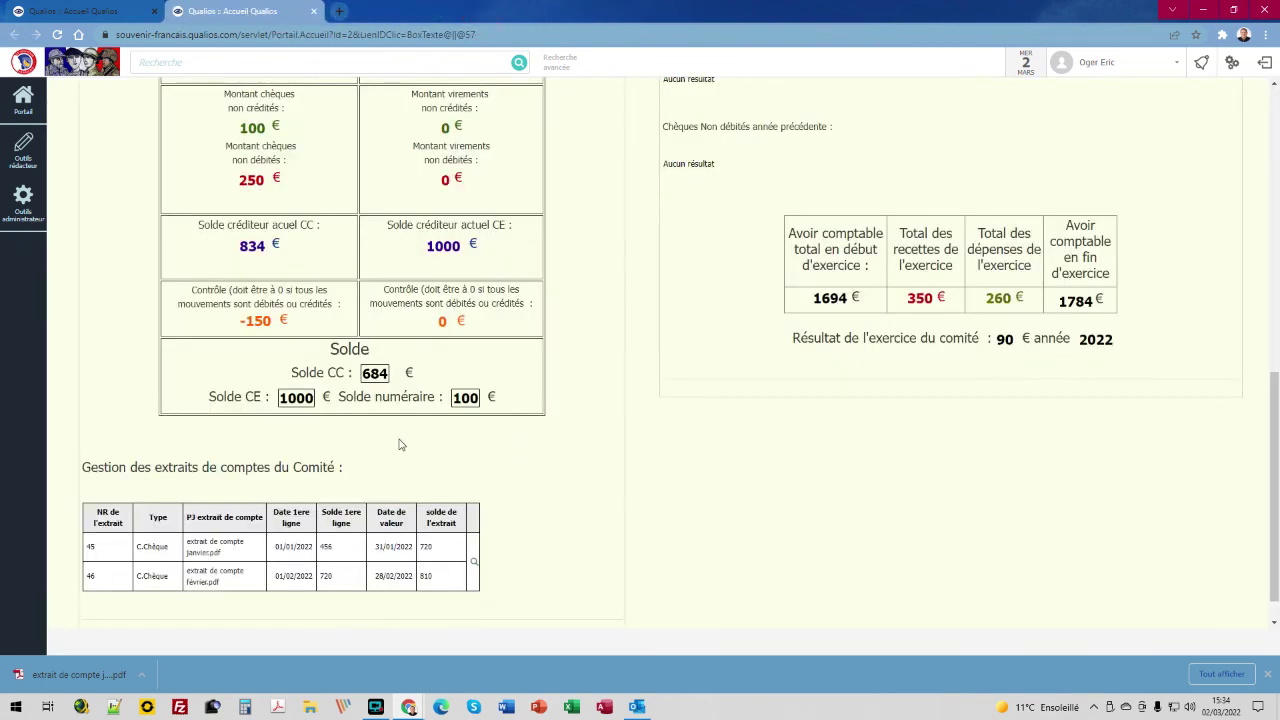
# Refresh the committee's portal page and review the statement table under Gestion des extraits de comptes du Comité.
pyautogui.scroll(-1, 430, 465)
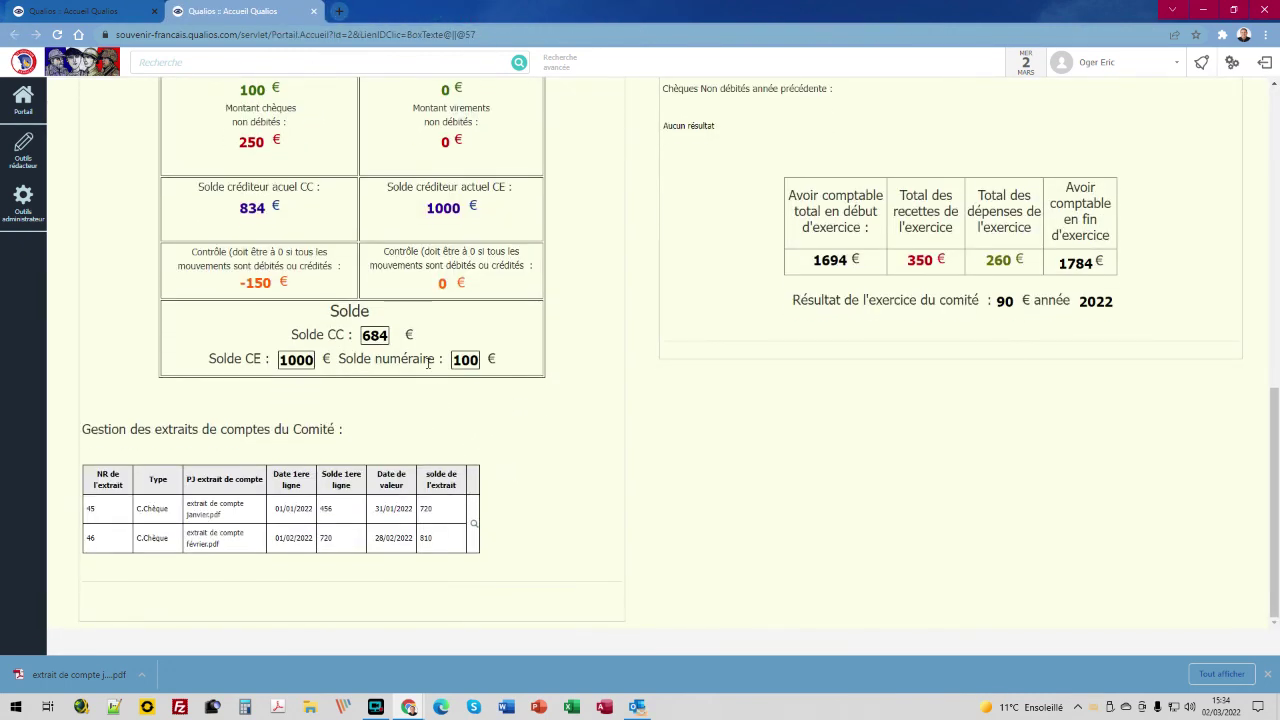
pyautogui.scroll(2, 430, 362)
pyautogui.scroll(5, 330, 156)
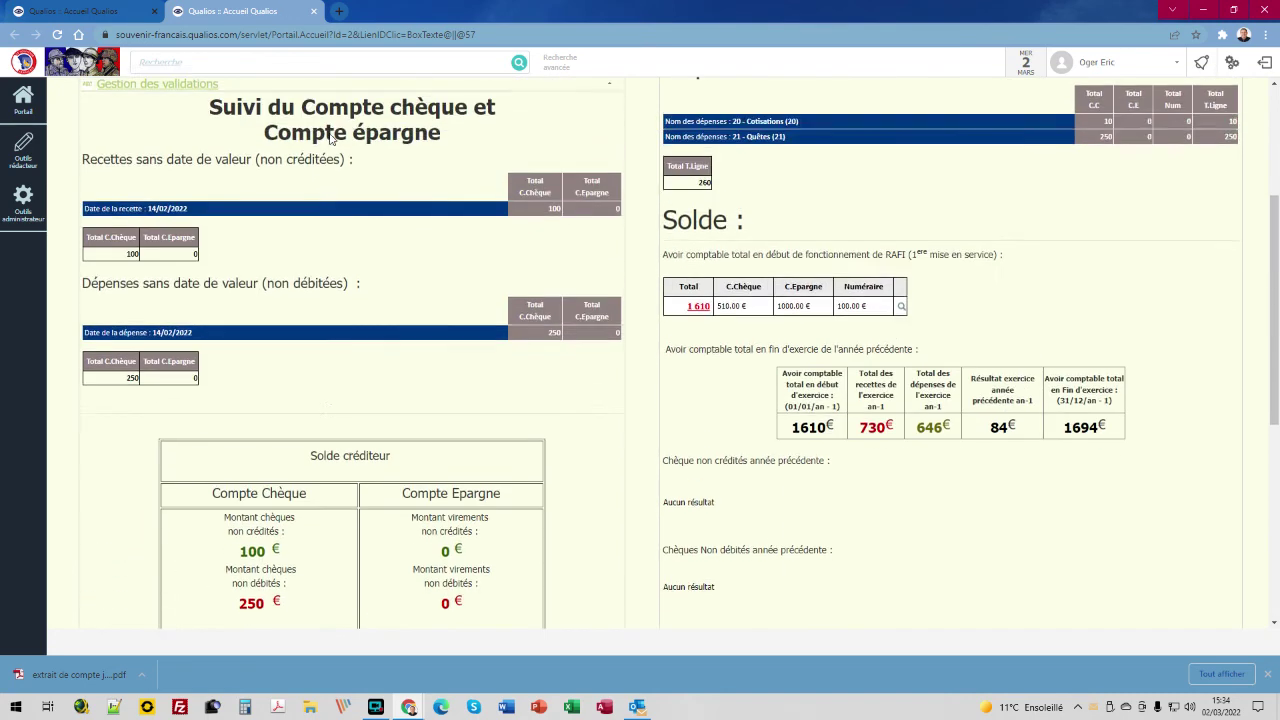
pyautogui.rightClick(263, 15)
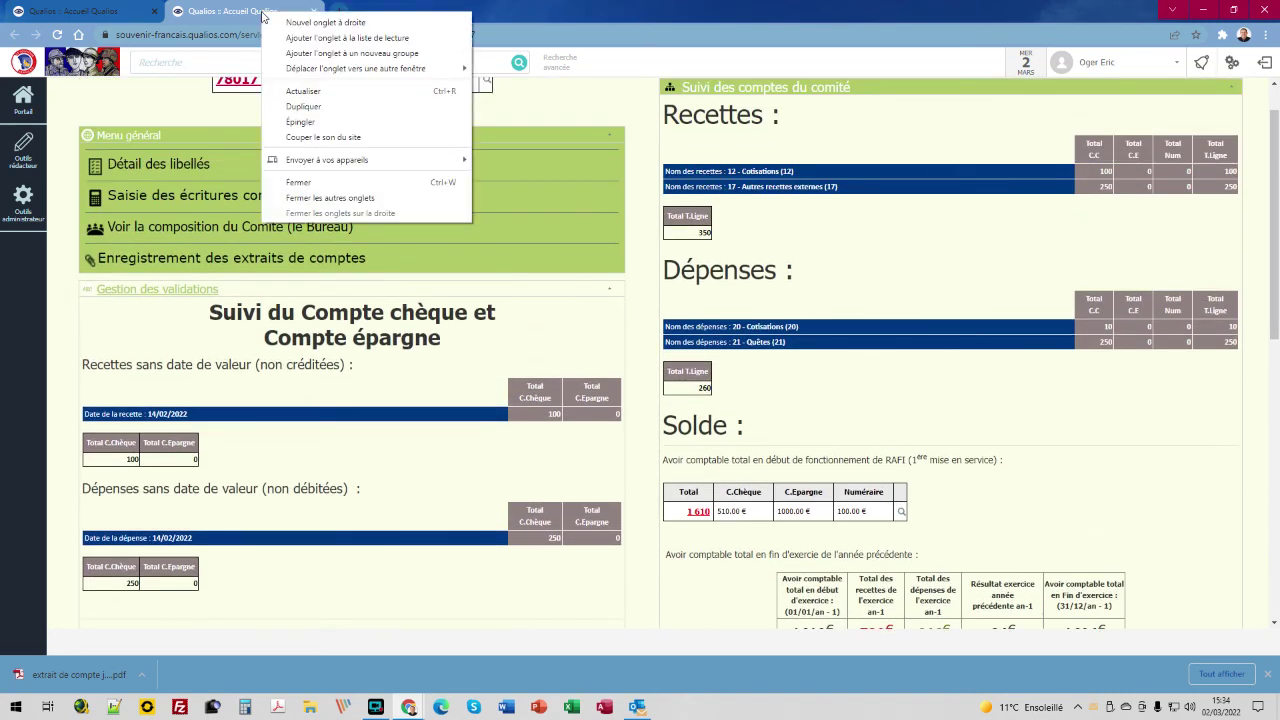
pyautogui.click(301, 93)
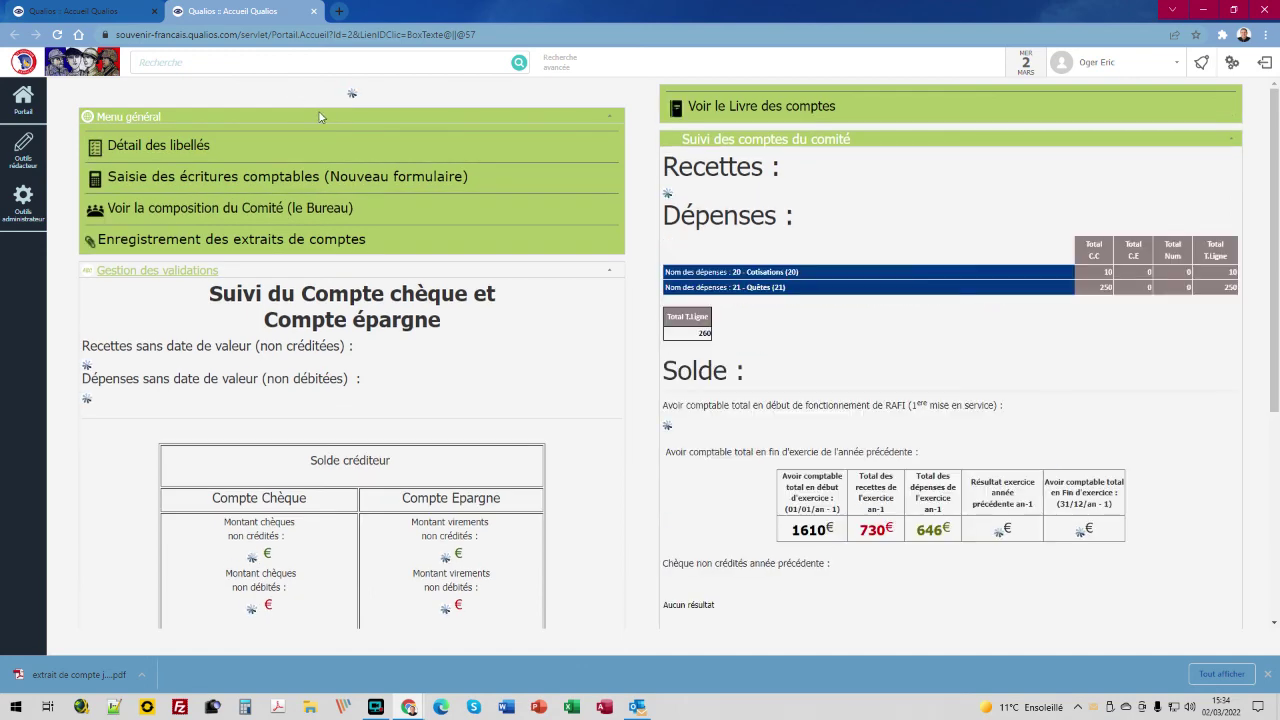
pyautogui.scroll(-2, 504, 395)
pyautogui.scroll(-2, 504, 395)
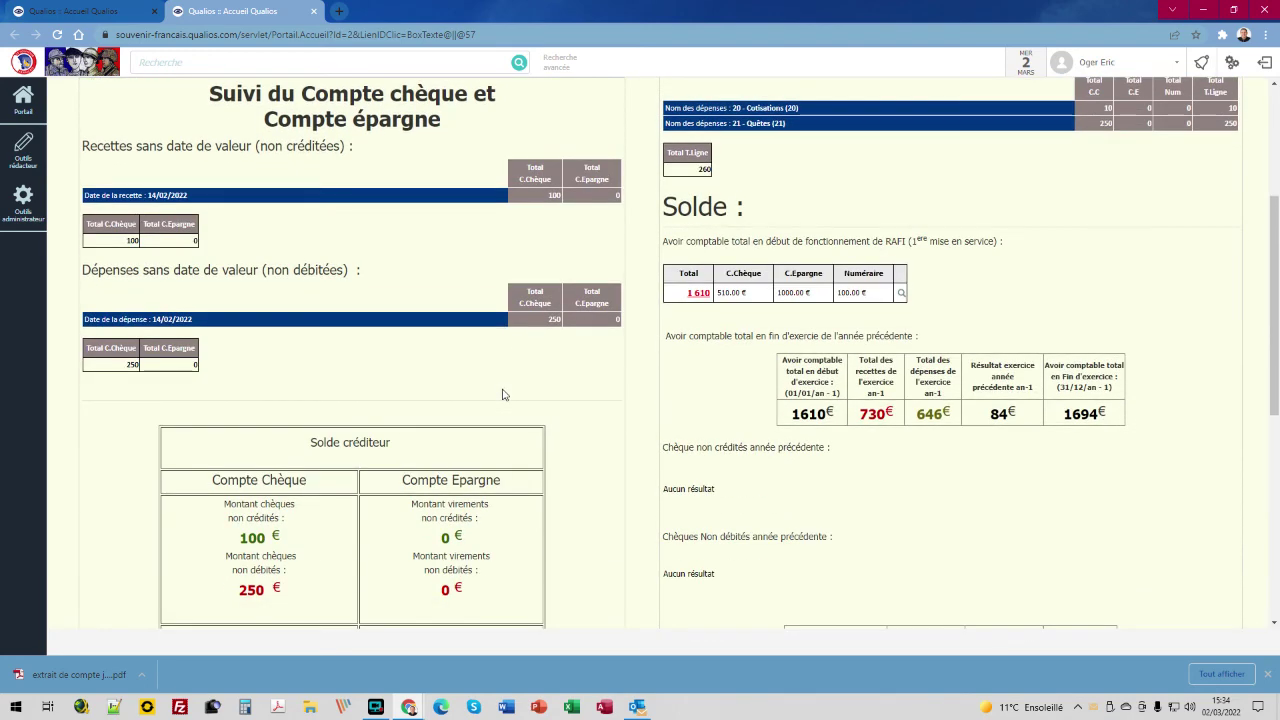
pyautogui.scroll(-8, 503, 395)
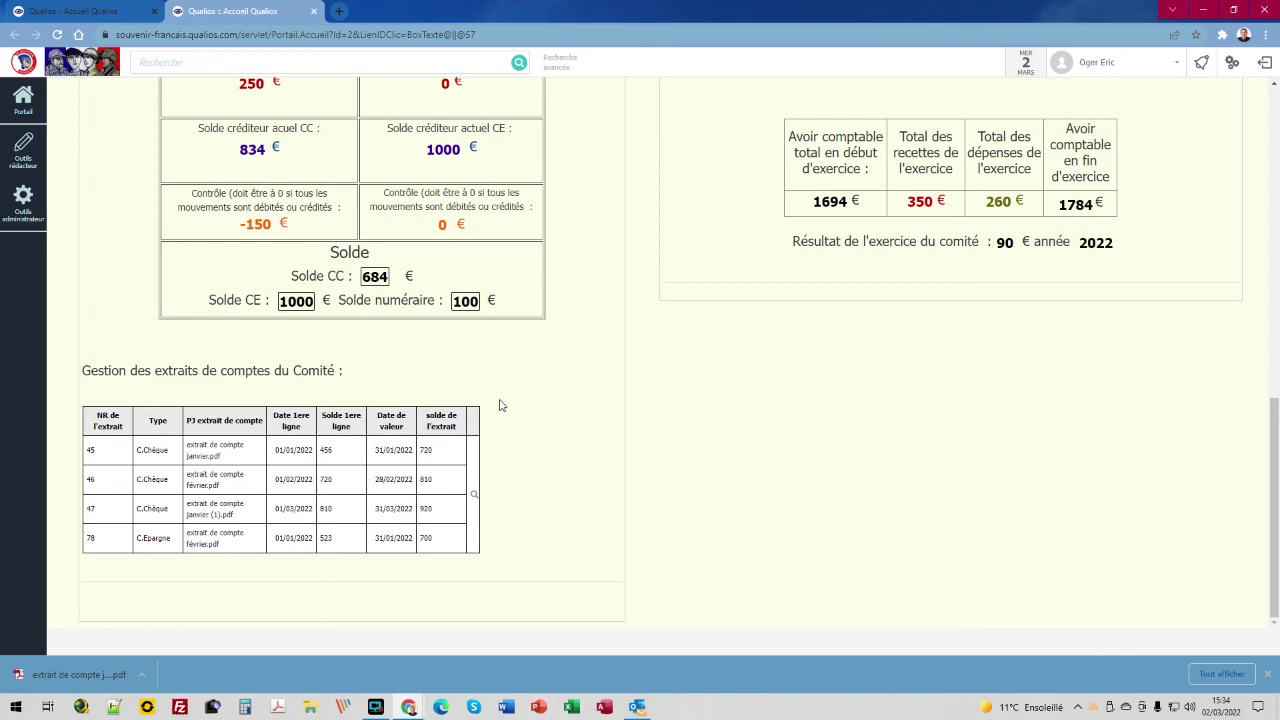
pyautogui.scroll(1, 503, 404)
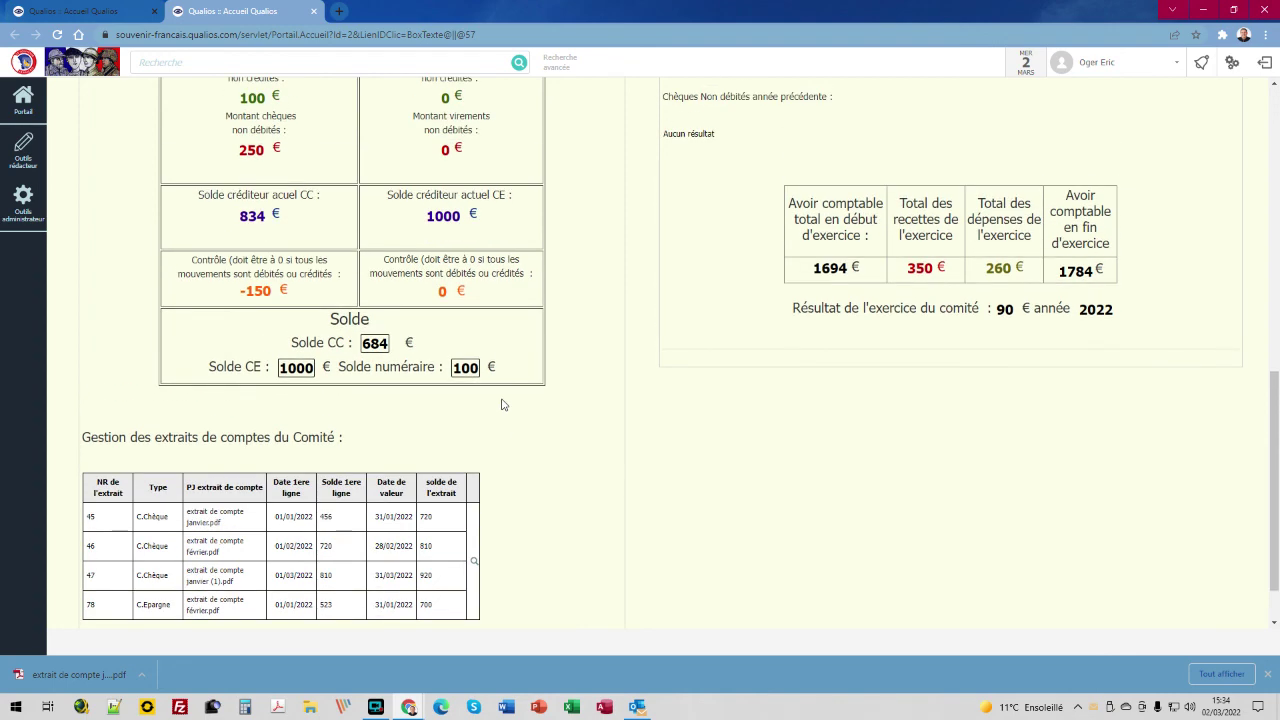
pyautogui.scroll(10, 503, 404)
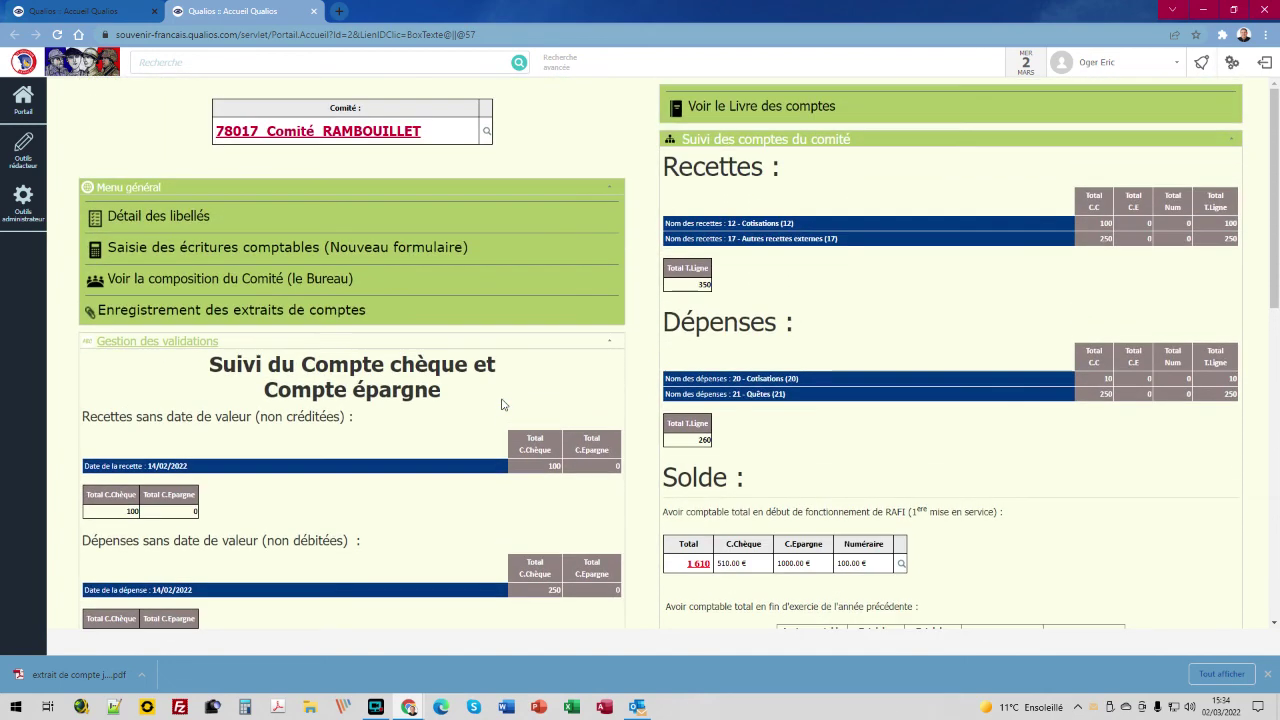